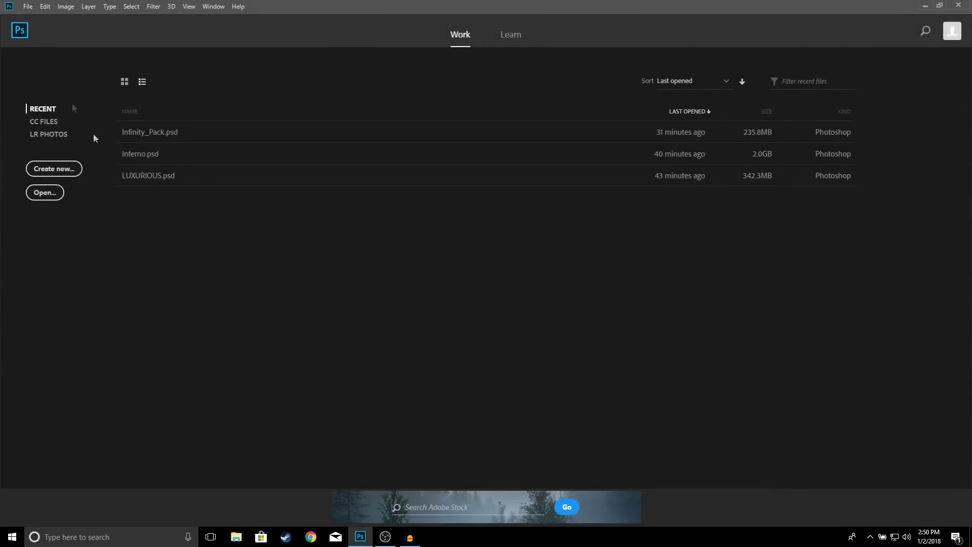
Step: Create Untitled-1 at 1920 × 1080 px and 300 ppi with black background contents
{"action": "left_click", "coordinate": [28, 7]}
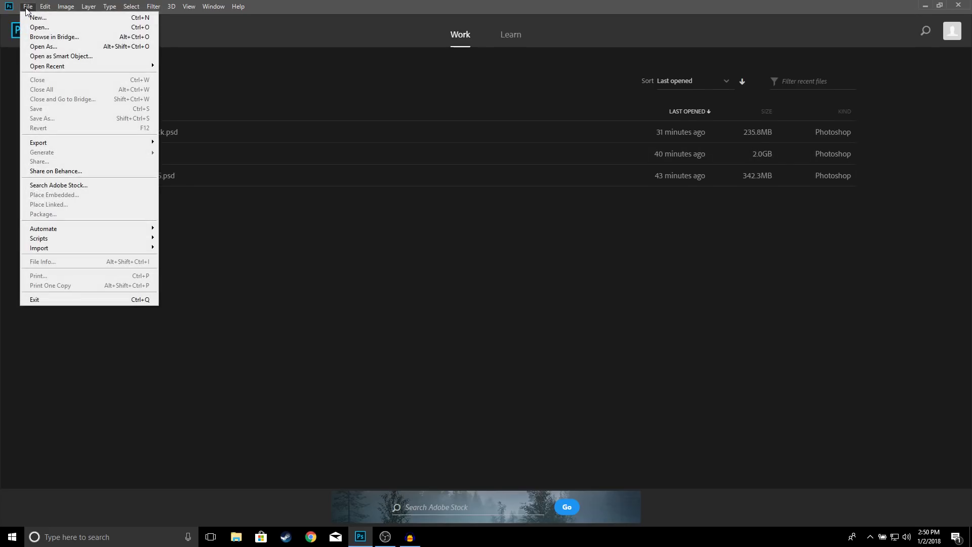
{"action": "left_click", "coordinate": [30, 17]}
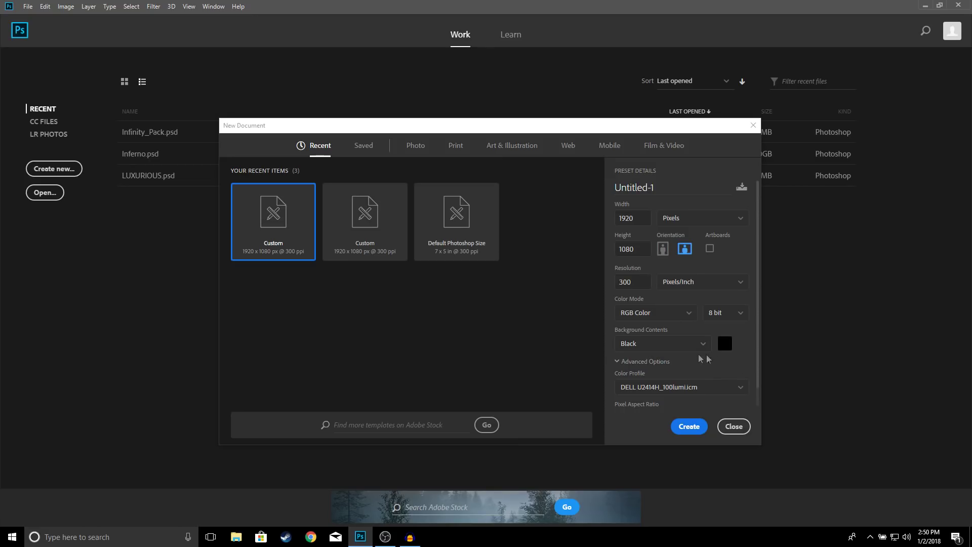
{"action": "left_click", "coordinate": [689, 427]}
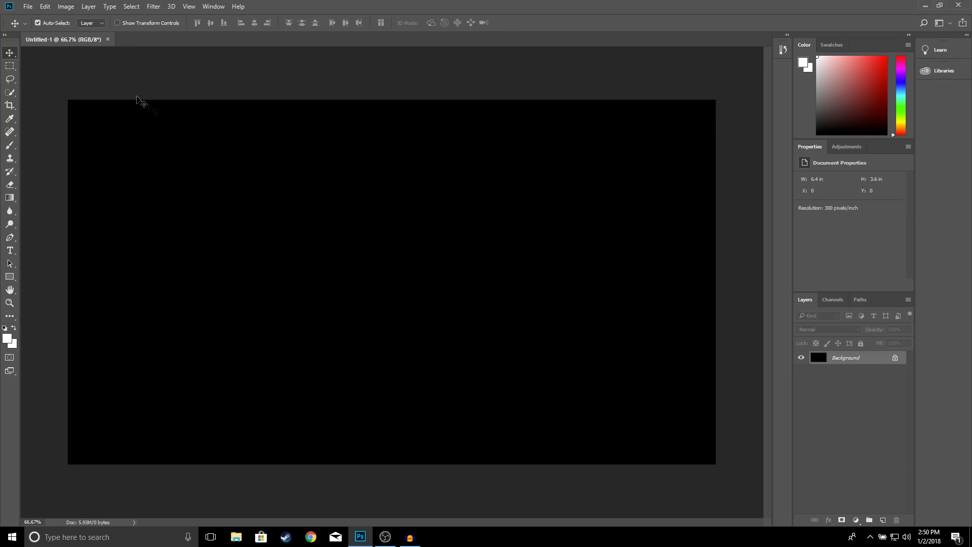
{"action": "left_click", "coordinate": [26, 7]}
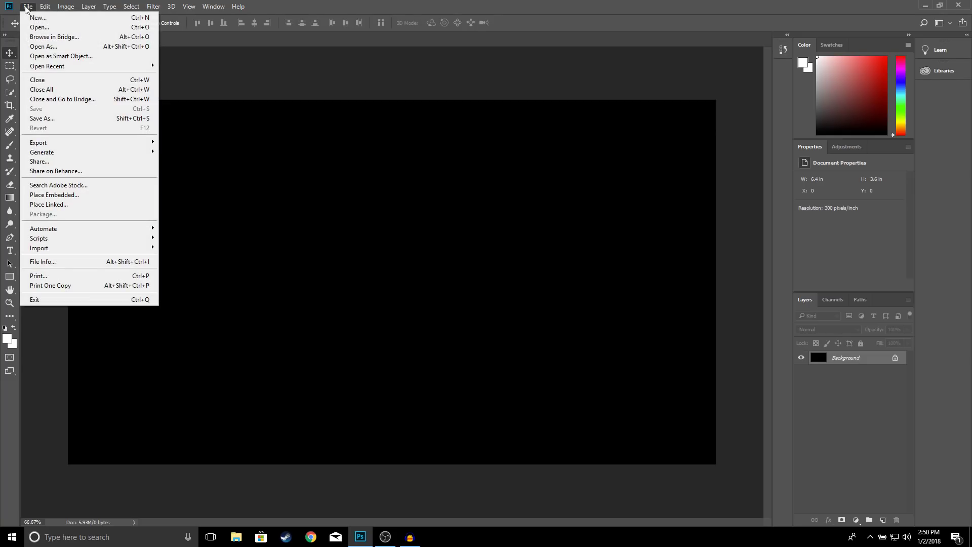
Step: Open graphics packs/Infinity_Pack.psd and drag its blue Infinity overlay layer into Untitled-1
{"action": "left_click", "coordinate": [36, 27]}
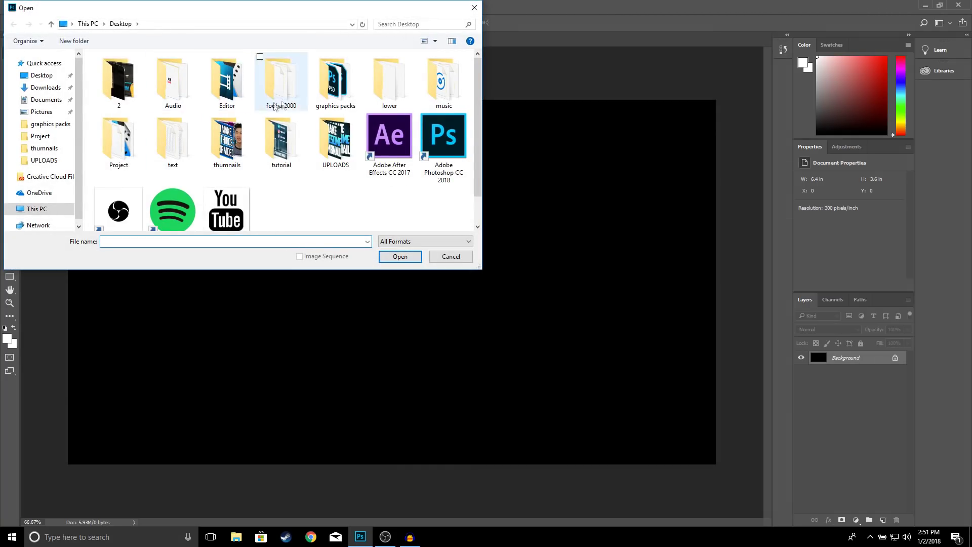
{"action": "double_click", "coordinate": [334, 82]}
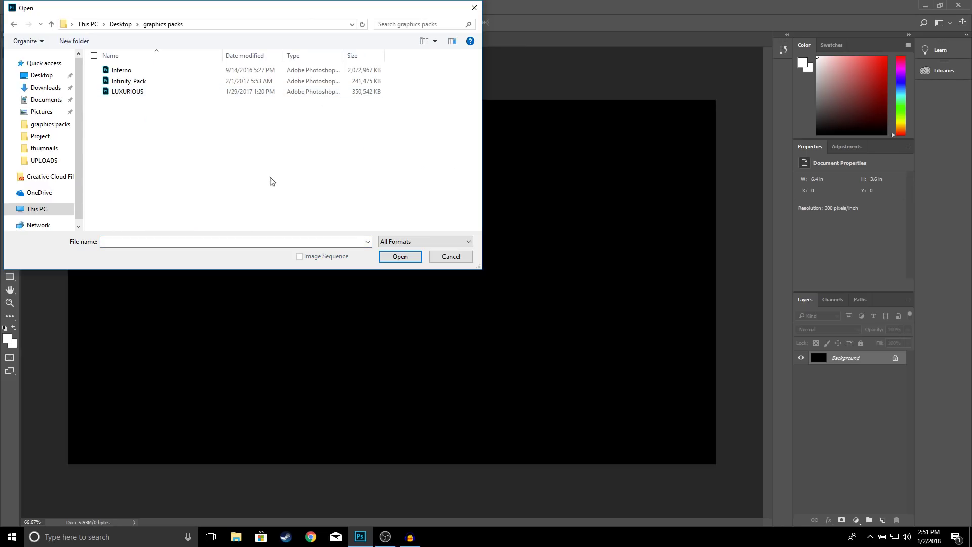
{"action": "double_click", "coordinate": [142, 82]}
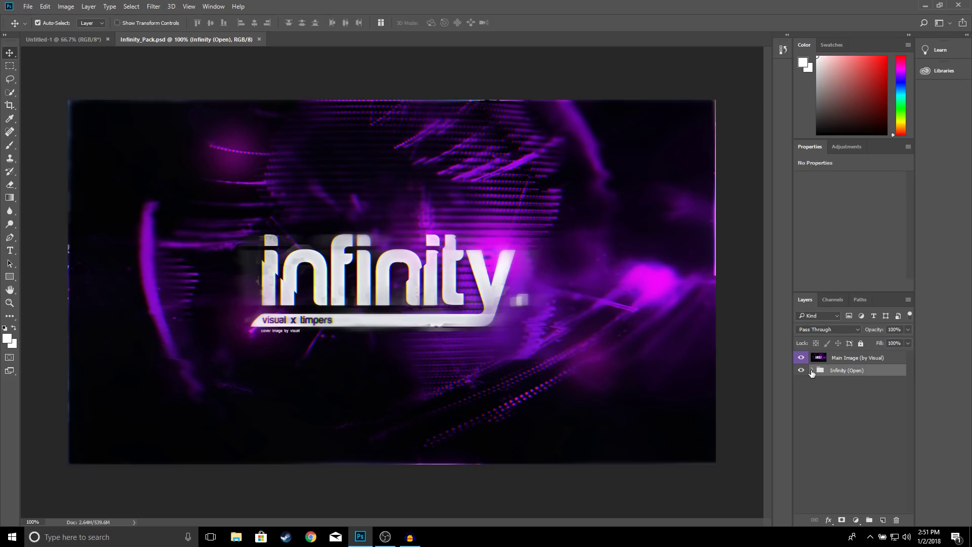
{"action": "left_click", "coordinate": [811, 370]}
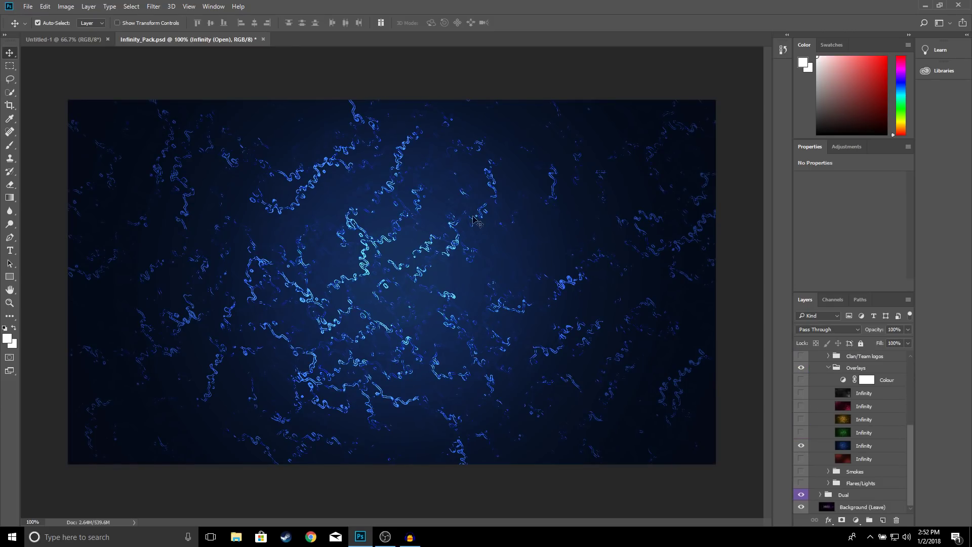
{"action": "left_click_drag", "start_coordinate": [866, 447], "coordinate": [461, 282]}
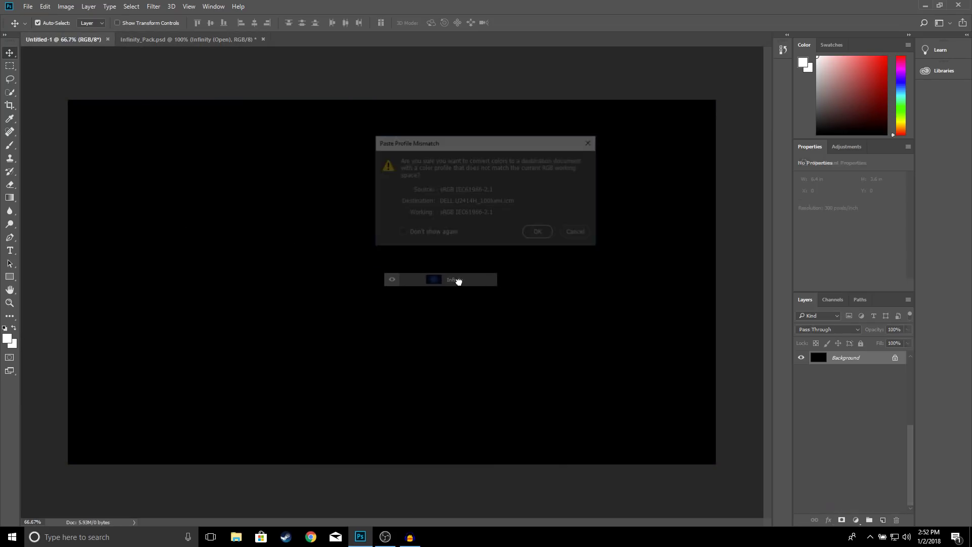
Step: Accept the colour profile conversion and scale the Infinity layer to 150% to fill the canvas
{"action": "left_click", "coordinate": [540, 233]}
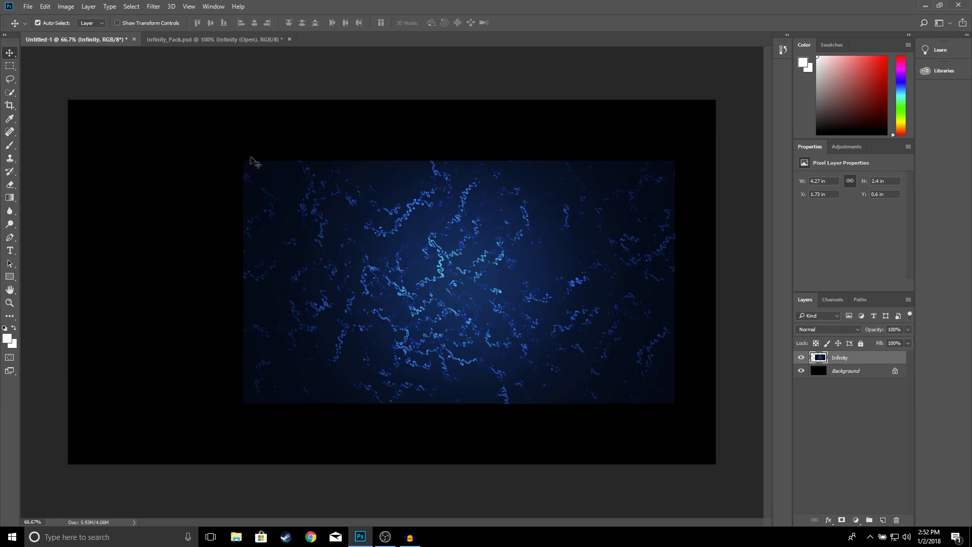
{"action": "key", "text": "ctrl"}
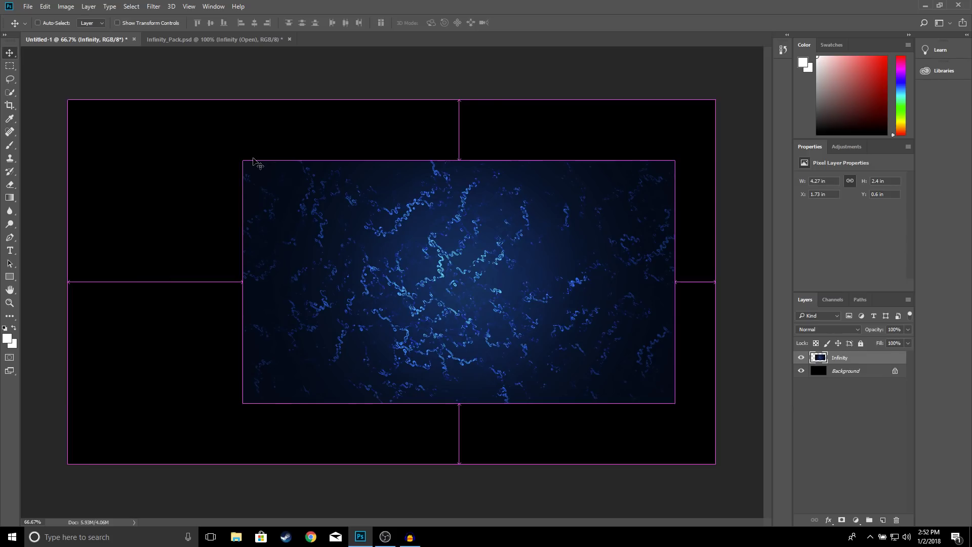
{"action": "key", "text": "ctrl+t"}
{"action": "left_click_drag", "start_coordinate": [242, 159], "coordinate": [72, 108]}
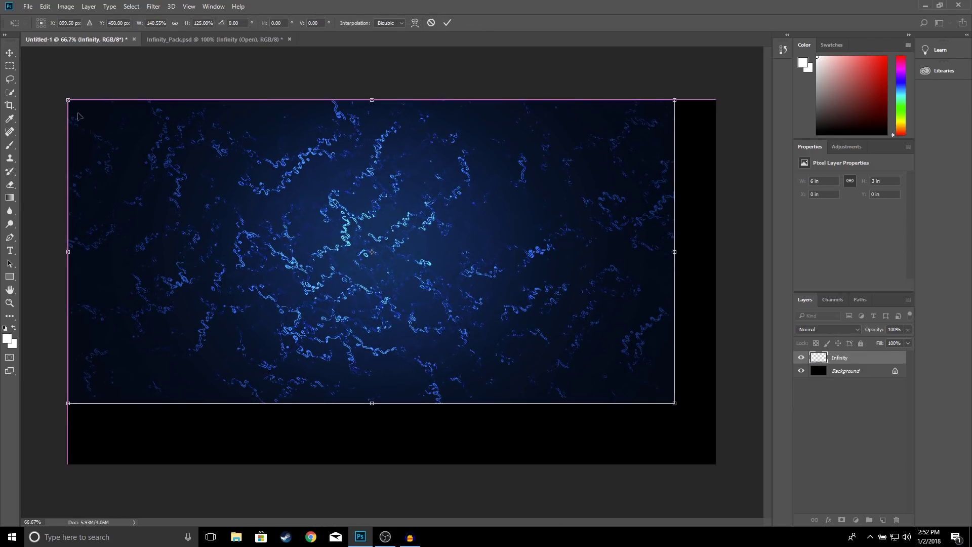
{"action": "left_click_drag", "start_coordinate": [675, 404], "coordinate": [715, 464]}
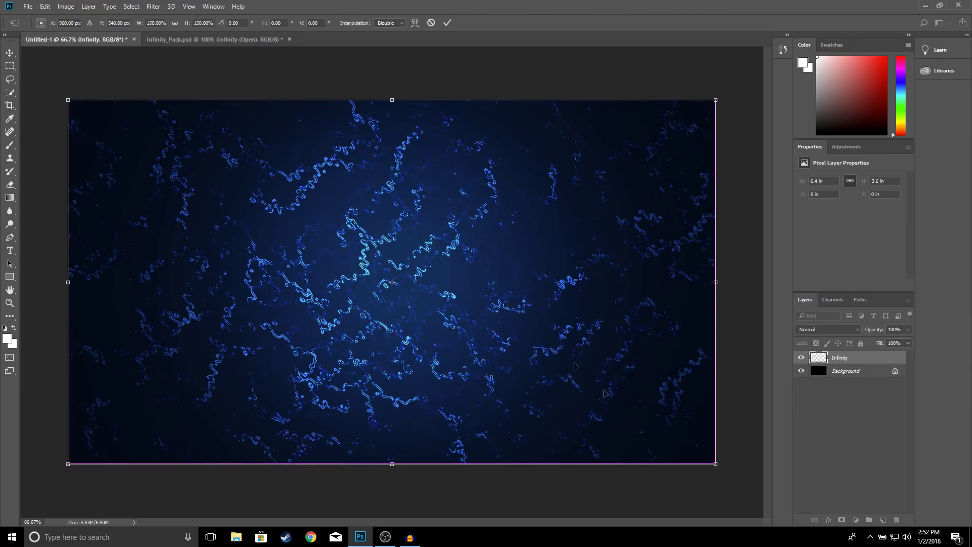
{"action": "left_click", "coordinate": [447, 23]}
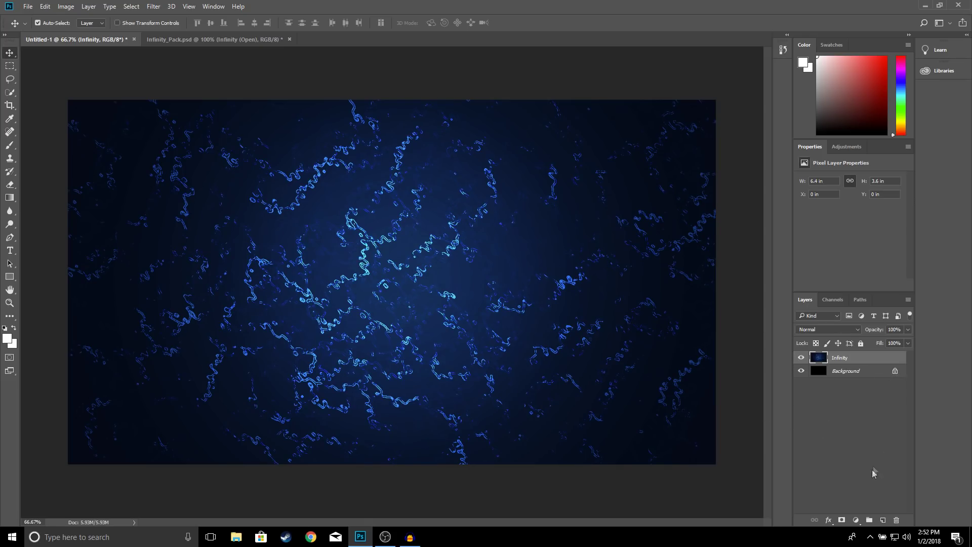
{"action": "left_click", "coordinate": [855, 520]}
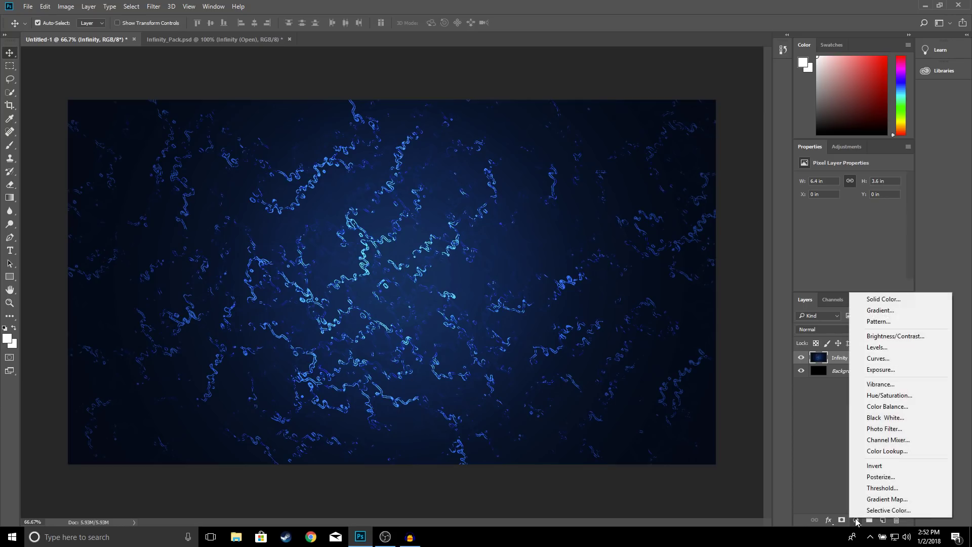
Step: Add a Hue/Saturation 1 adjustment layer with Hue at -23 to tint the overlay teal
{"action": "left_click", "coordinate": [880, 395]}
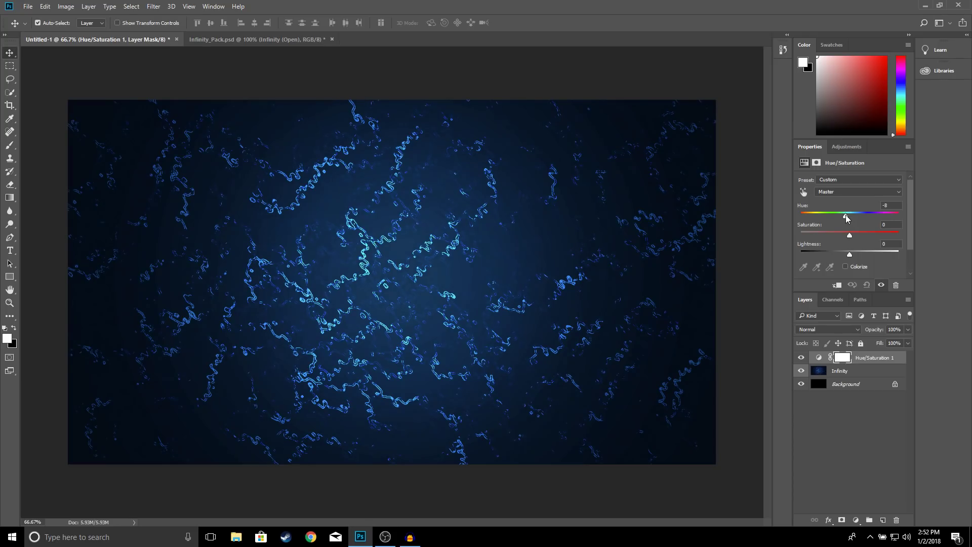
{"action": "left_click_drag", "start_coordinate": [841, 217], "coordinate": [839, 217]}
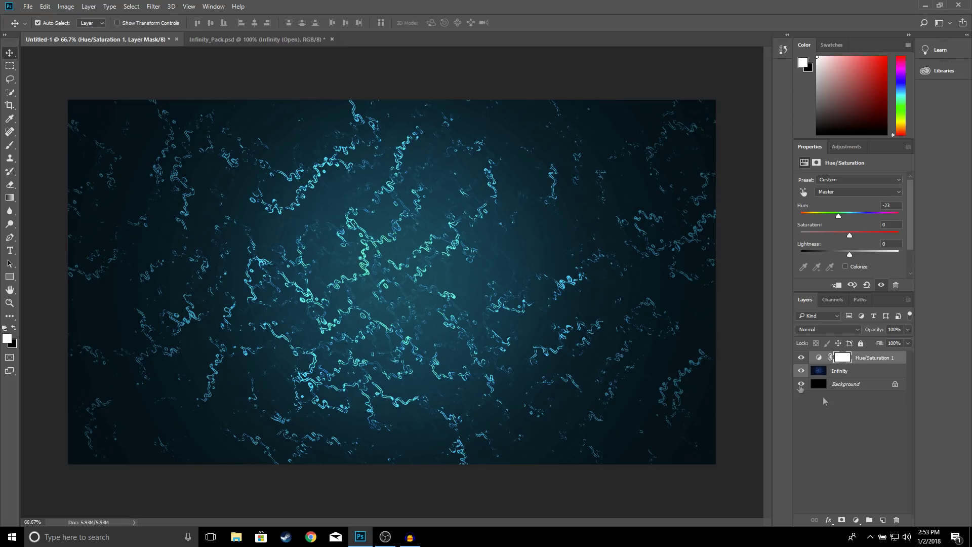
{"action": "left_click", "coordinate": [11, 251]}
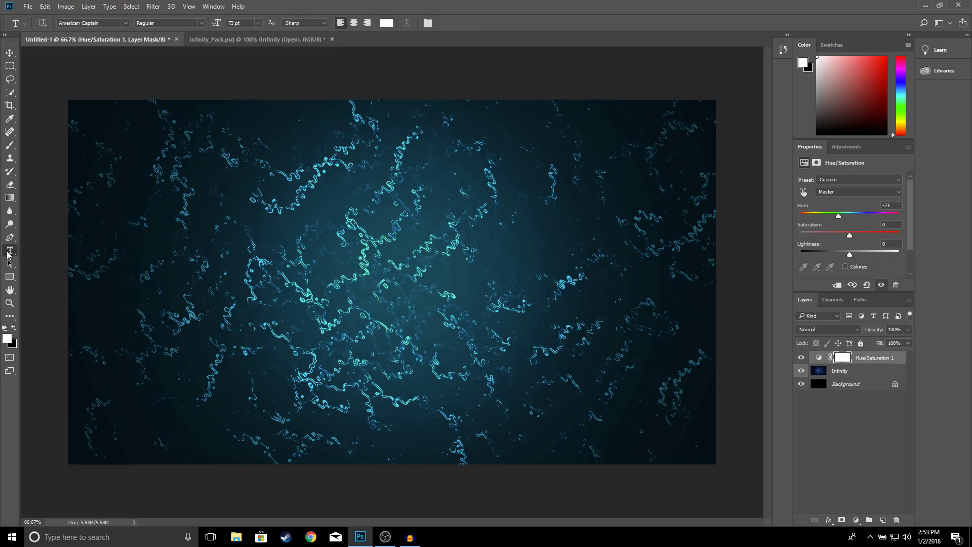
Step: Type MAKE in white American Captain in a text box near the top of the canvas
{"action": "left_click_drag", "start_coordinate": [261, 134], "coordinate": [633, 271]}
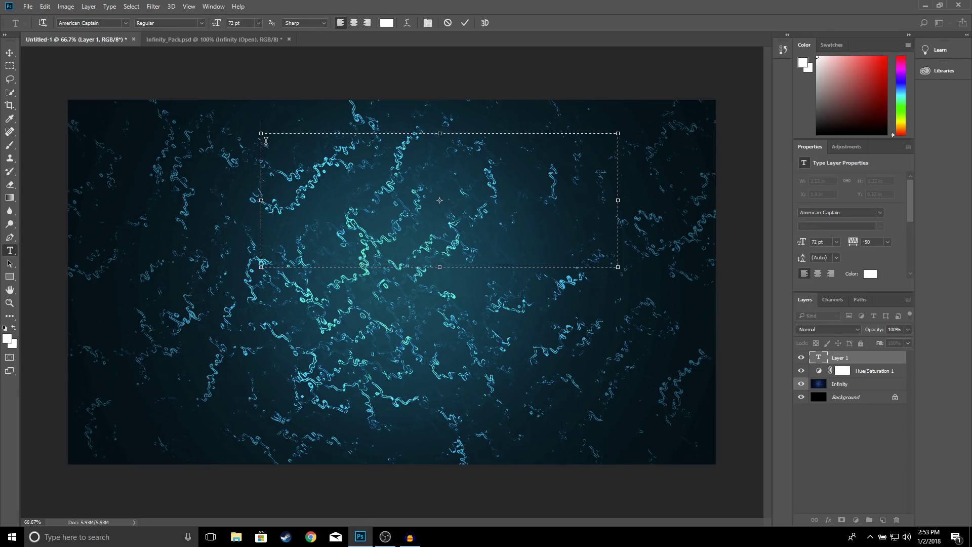
{"action": "type", "text": "MAKE"}
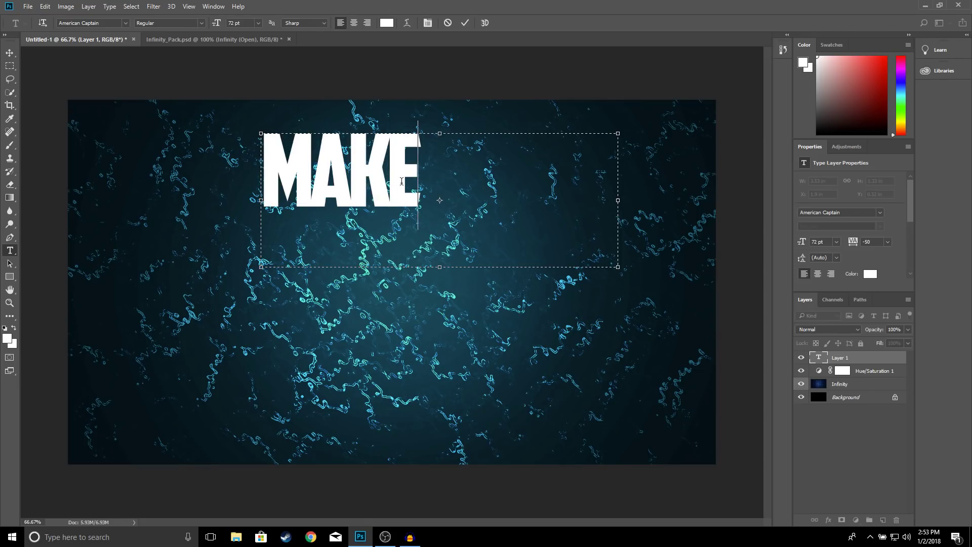
{"action": "left_click_drag", "start_coordinate": [617, 266], "coordinate": [477, 235]}
{"action": "left_click", "coordinate": [466, 24]}
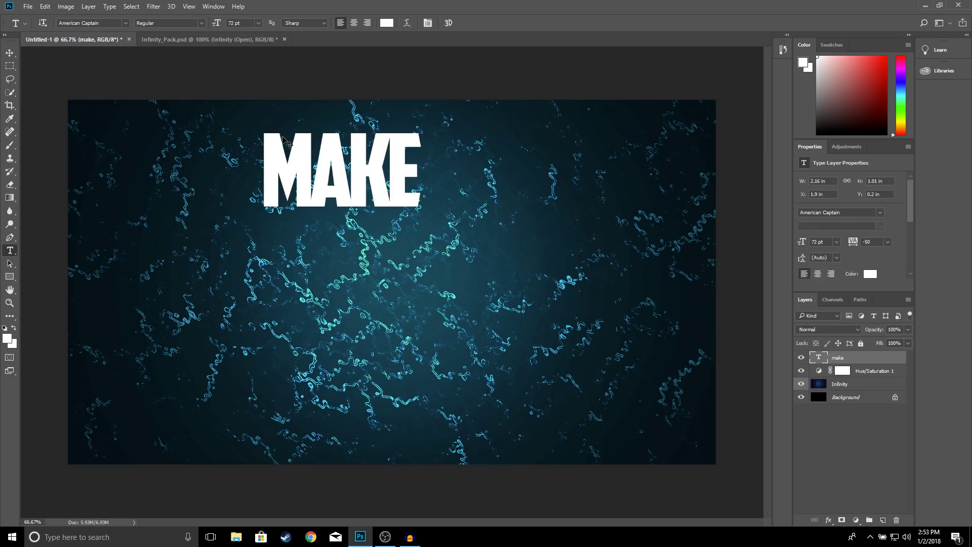
Step: Scale MAKE proportionally to 94.61 pt and nudge it slightly right
{"action": "key", "text": "ctrl+t"}
{"action": "left_click_drag", "start_coordinate": [478, 235], "coordinate": [629, 329]}
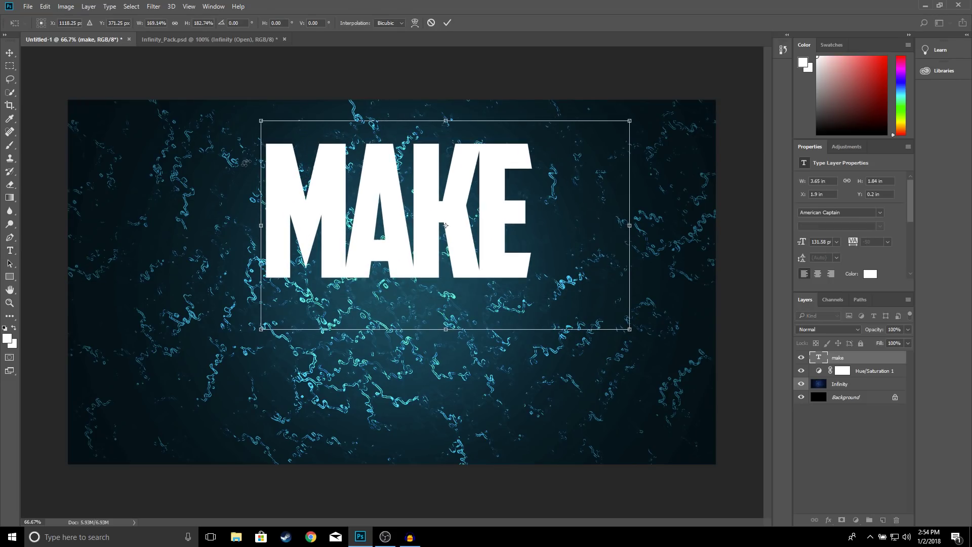
{"action": "left_click", "coordinate": [175, 23]}
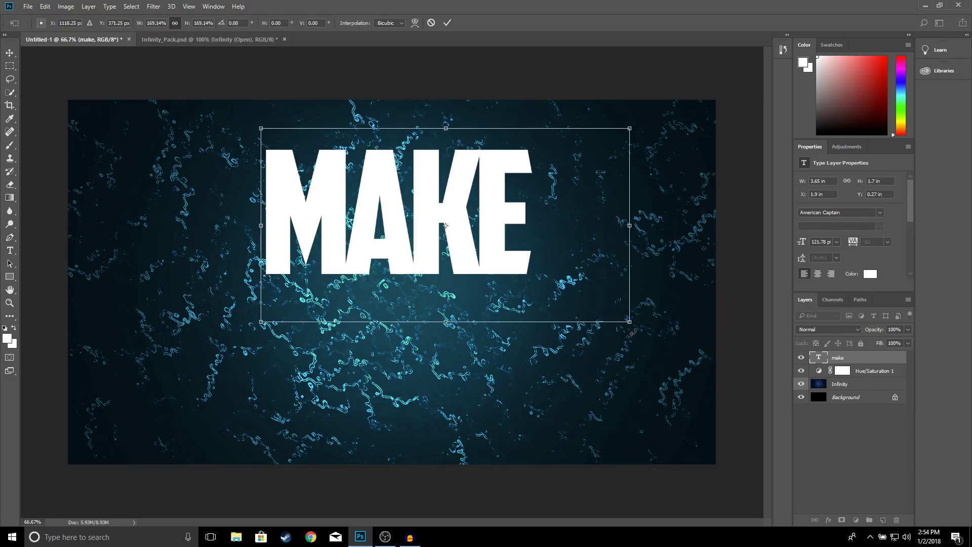
{"action": "left_click_drag", "start_coordinate": [630, 321], "coordinate": [542, 291]}
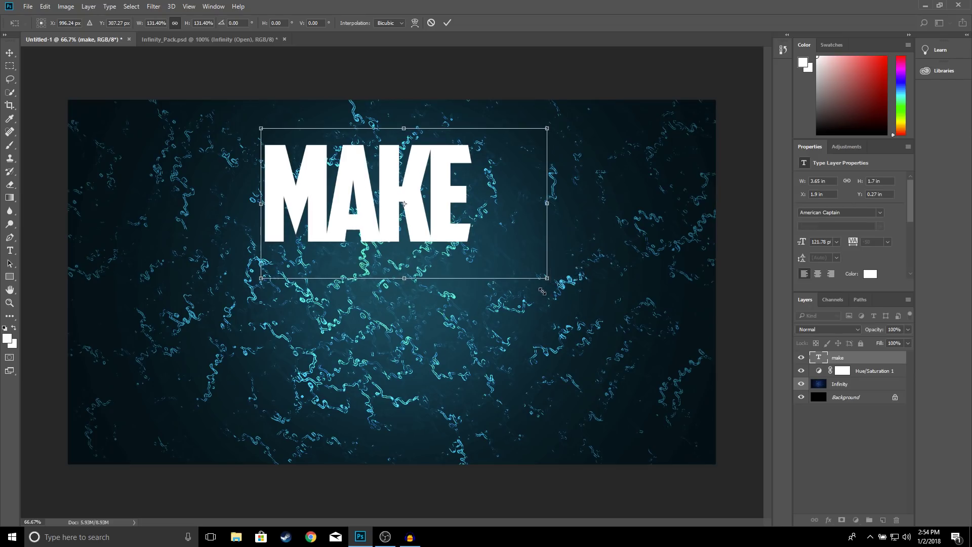
{"action": "left_click", "coordinate": [447, 23]}
{"action": "left_click", "coordinate": [10, 53]}
{"action": "left_click_drag", "start_coordinate": [355, 193], "coordinate": [376, 169]}
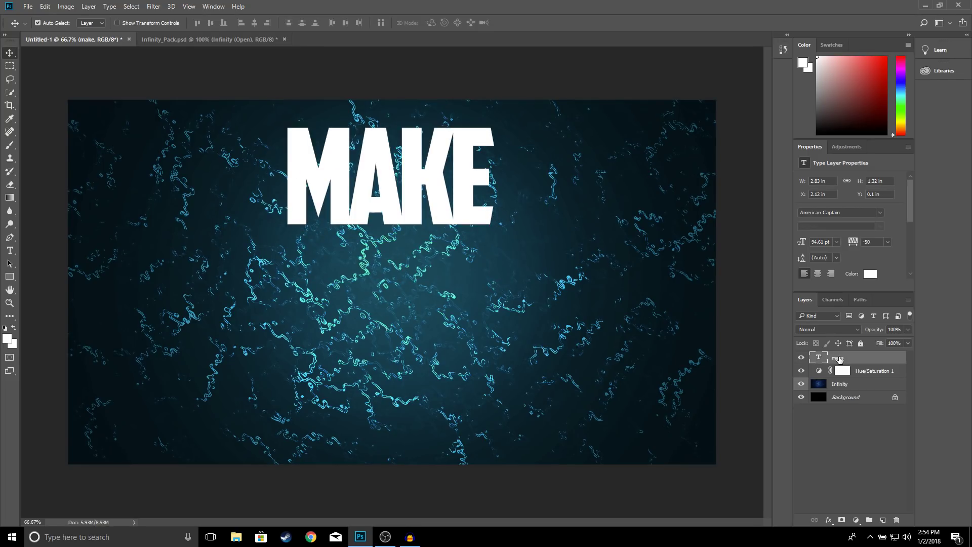
{"action": "right_click", "coordinate": [839, 358]}
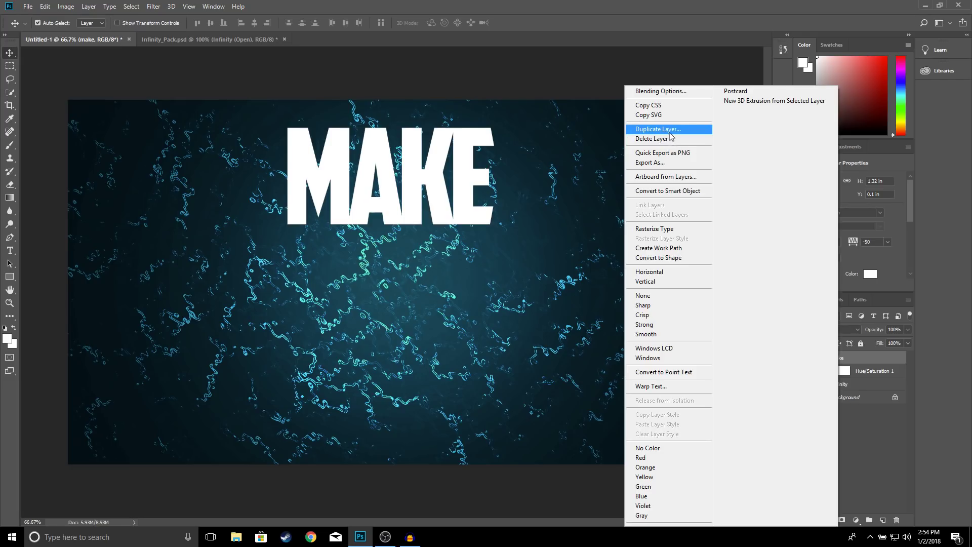
Step: Duplicate the make text layer and move the copy down below the original
{"action": "left_click", "coordinate": [638, 132]}
{"action": "left_click", "coordinate": [571, 163]}
{"action": "left_click_drag", "start_coordinate": [418, 173], "coordinate": [419, 285]}
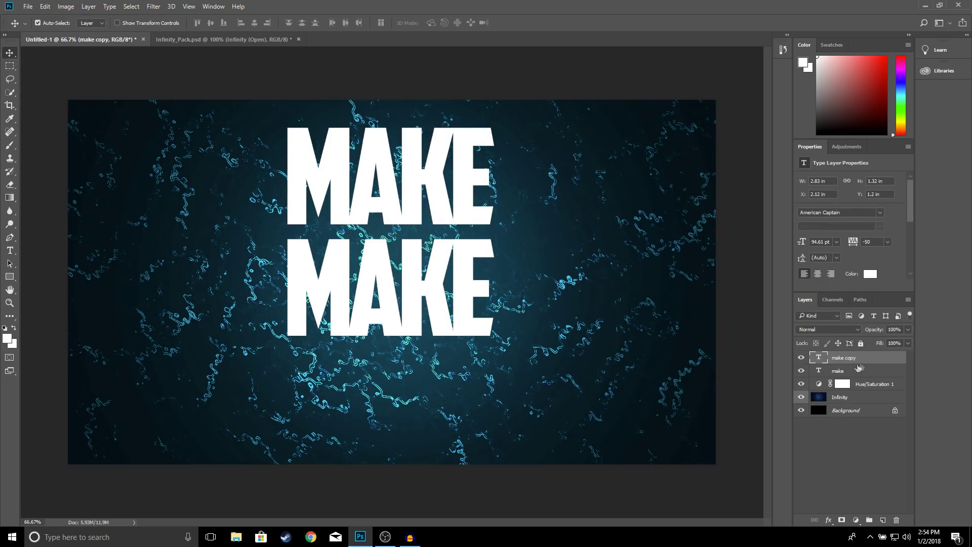
Step: Change the copy's text to AWESOME, widen its box, and shift it left under MAKE
{"action": "double_click", "coordinate": [819, 357]}
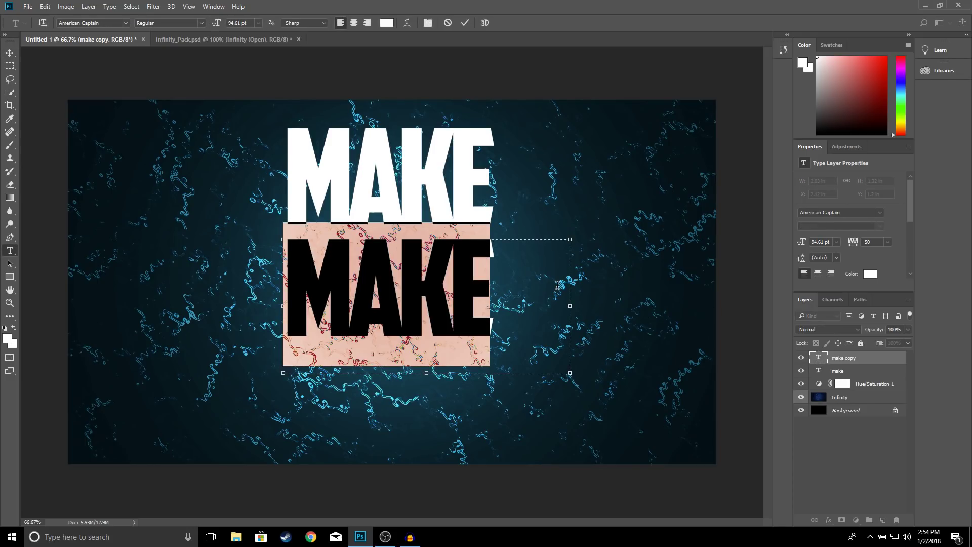
{"action": "type", "text": "AWE"}
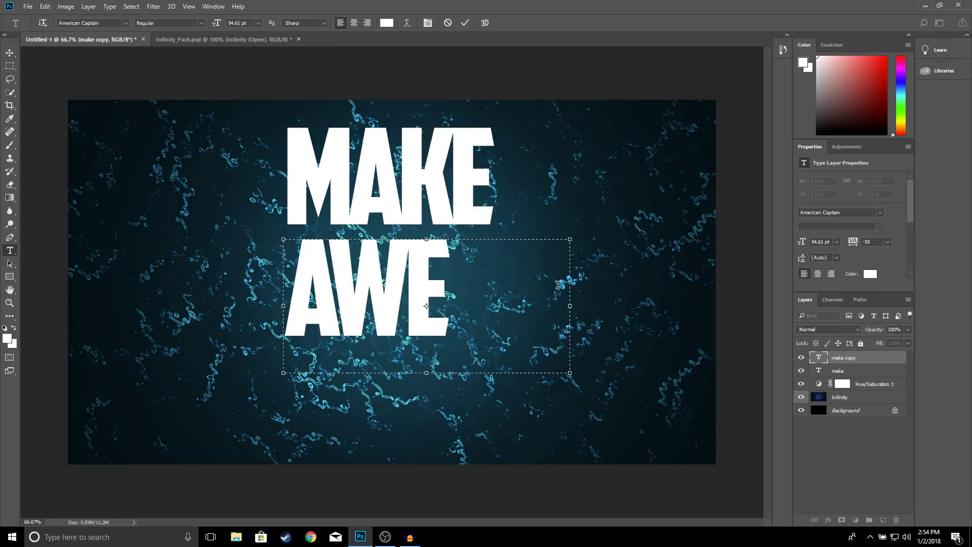
{"action": "type", "text": "SO"}
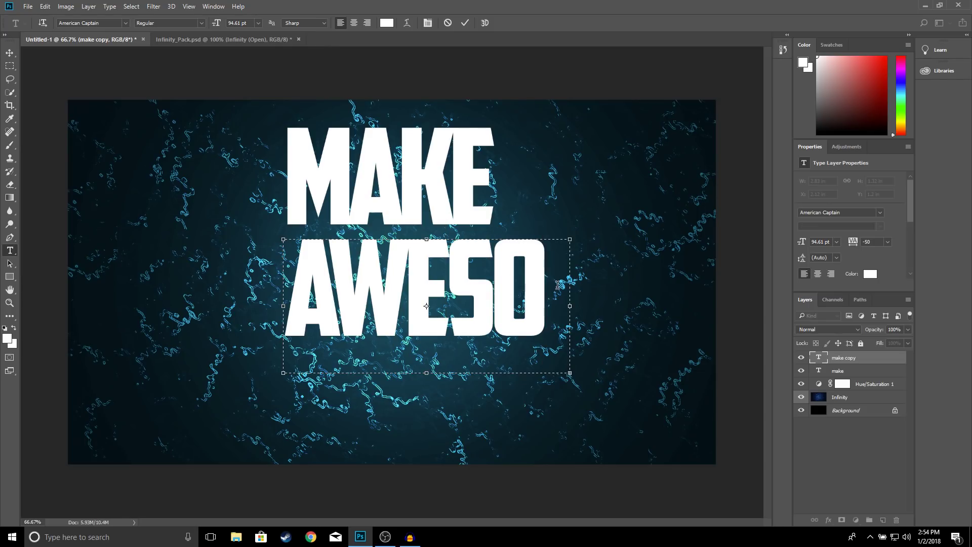
{"action": "left_click_drag", "start_coordinate": [570, 307], "coordinate": [696, 306]}
{"action": "left_click", "coordinate": [463, 23]}
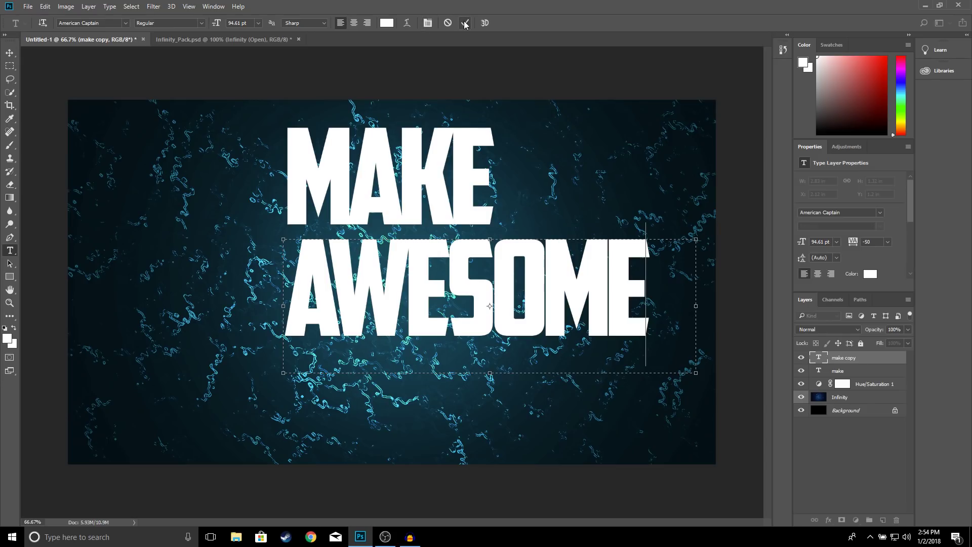
{"action": "key", "text": "v"}
{"action": "left_click_drag", "start_coordinate": [500, 305], "coordinate": [418, 304]}
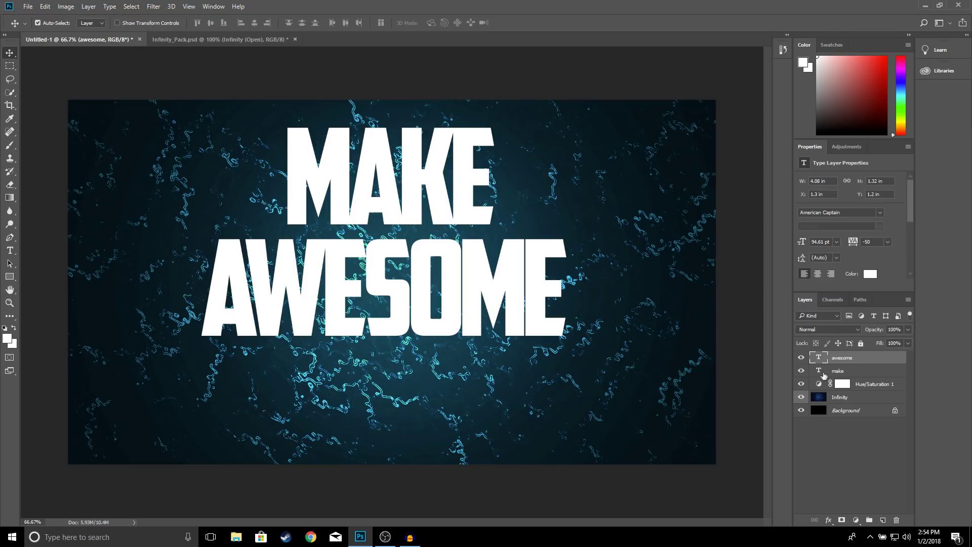
Step: Duplicate the awesome layer and drag the copy down below AWESOME
{"action": "right_click", "coordinate": [850, 358]}
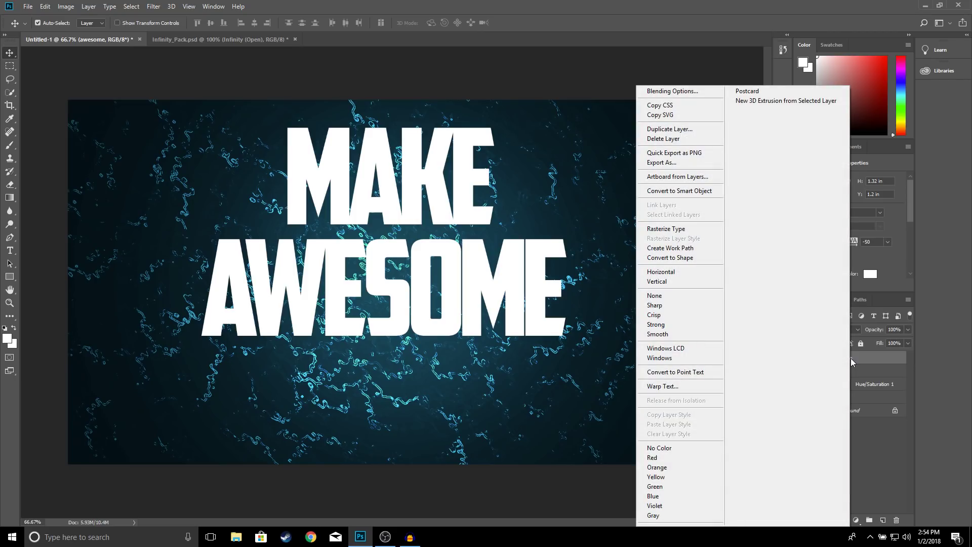
{"action": "left_click", "coordinate": [669, 129]}
{"action": "left_click", "coordinate": [571, 164]}
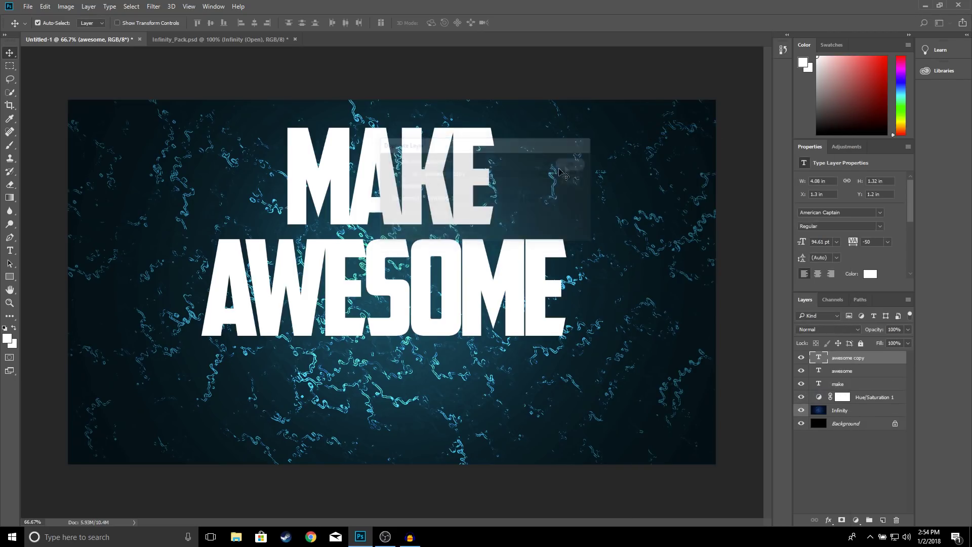
{"action": "left_click_drag", "start_coordinate": [436, 288], "coordinate": [431, 388]}
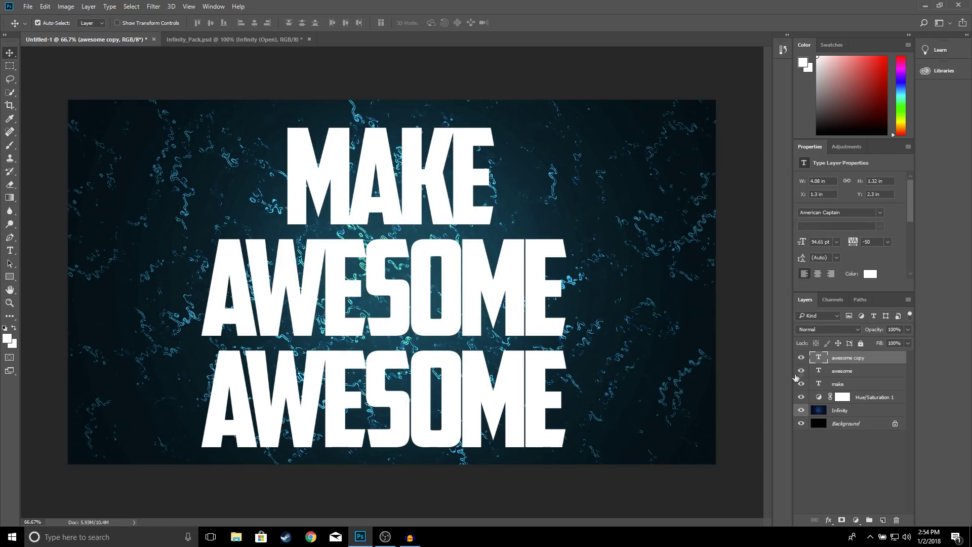
Step: Retype the copy as THUMBNAILS and widen its text box so the word fits
{"action": "double_click", "coordinate": [818, 356]}
{"action": "type", "text": "TH"}
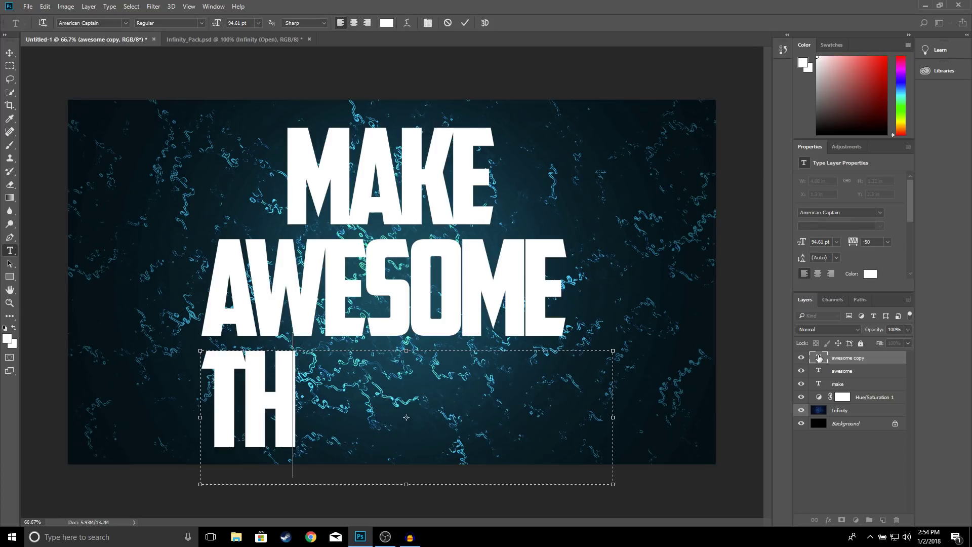
{"action": "type", "text": "UMBNAI"}
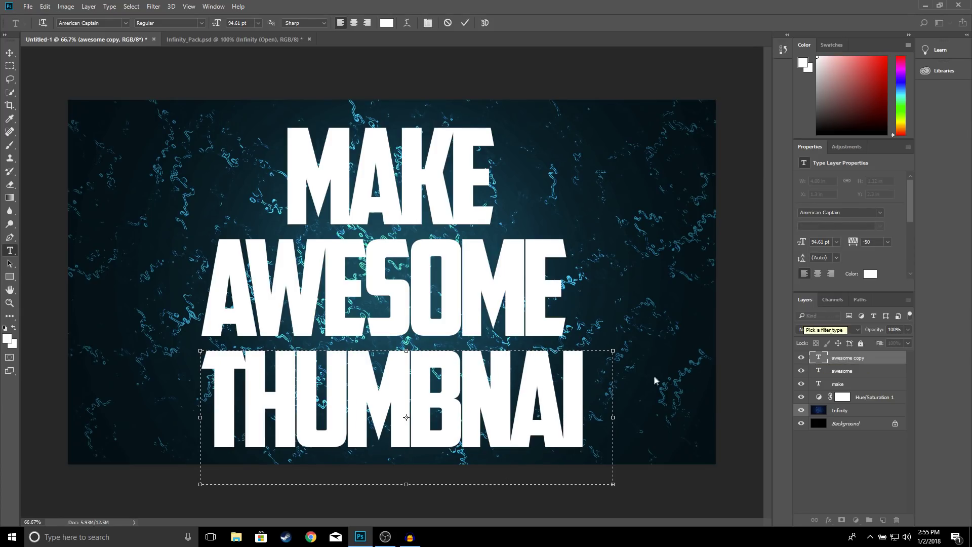
{"action": "left_click_drag", "start_coordinate": [615, 418], "coordinate": [677, 418]}
{"action": "left_click", "coordinate": [465, 23]}
Step: Nudge MAKE up, pull AWESOME closer beneath it, and shift THUMBNAILS left into the stack
{"action": "key", "text": "v"}
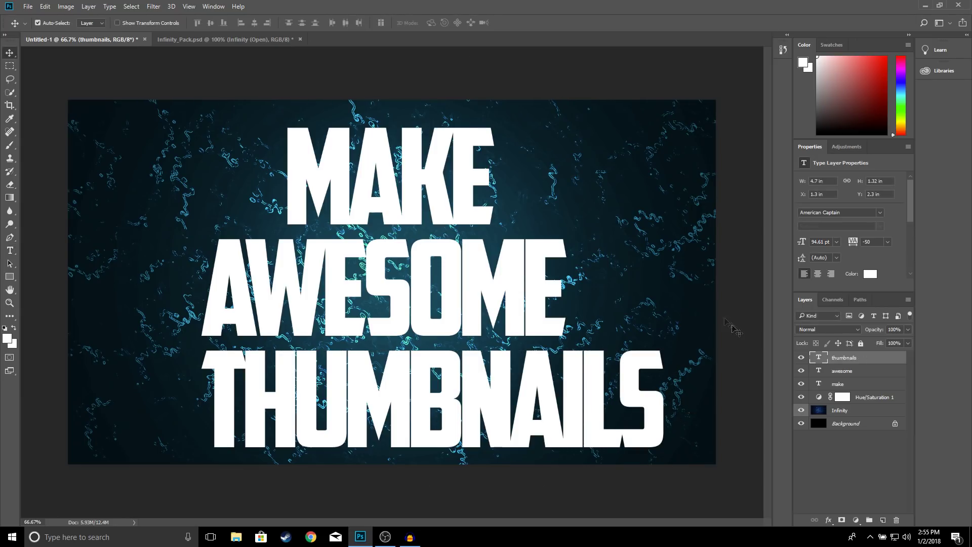
{"action": "left_click", "coordinate": [851, 384]}
{"action": "left_click_drag", "start_coordinate": [386, 163], "coordinate": [388, 155]}
{"action": "left_click", "coordinate": [845, 371]}
{"action": "mouse_move", "coordinate": [431, 299]}
{"action": "left_mouse_down"}
{"action": "mouse_move", "coordinate": [431, 279]}
{"action": "mouse_move", "coordinate": [430, 289]}
{"action": "left_mouse_up"}
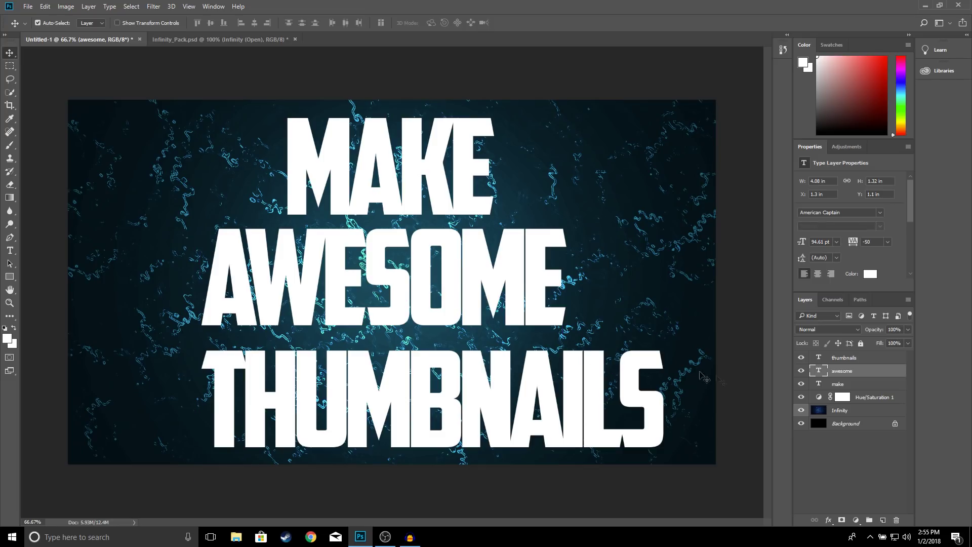
{"action": "left_click", "coordinate": [535, 415]}
{"action": "left_click_drag", "start_coordinate": [536, 415], "coordinate": [489, 409]}
{"action": "left_click", "coordinate": [861, 383]}
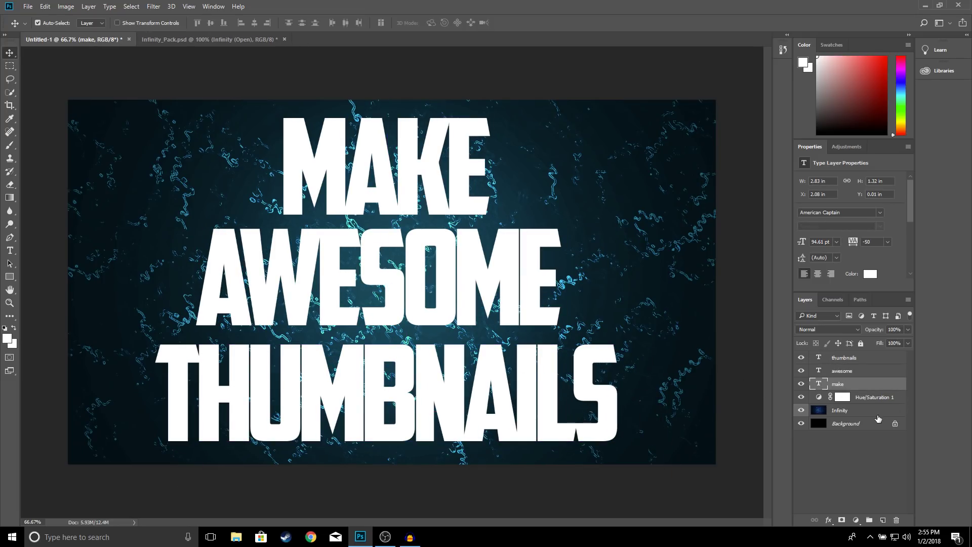
{"action": "right_click", "coordinate": [834, 386]}
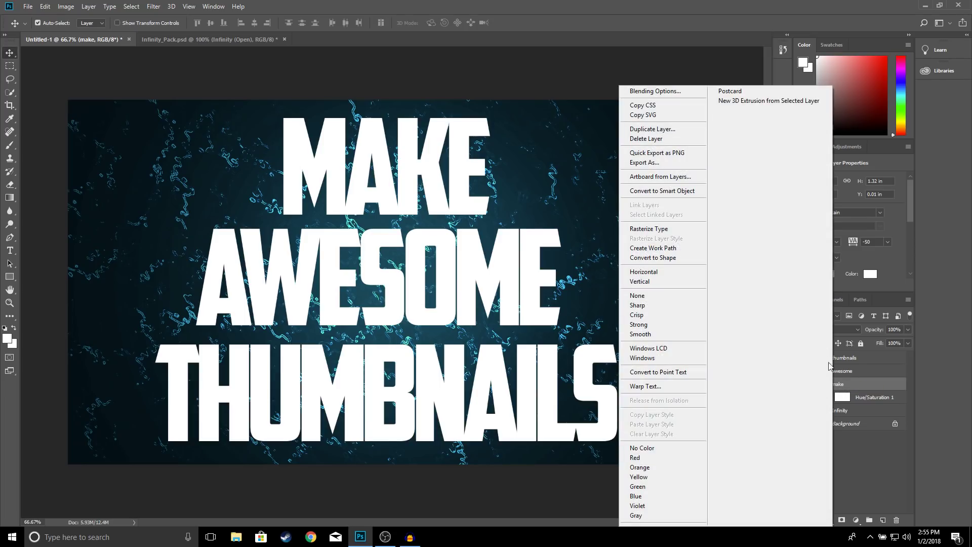
Step: Give MAKE a black Stroke positioned outside the letters in Layer Style
{"action": "left_click", "coordinate": [654, 92]}
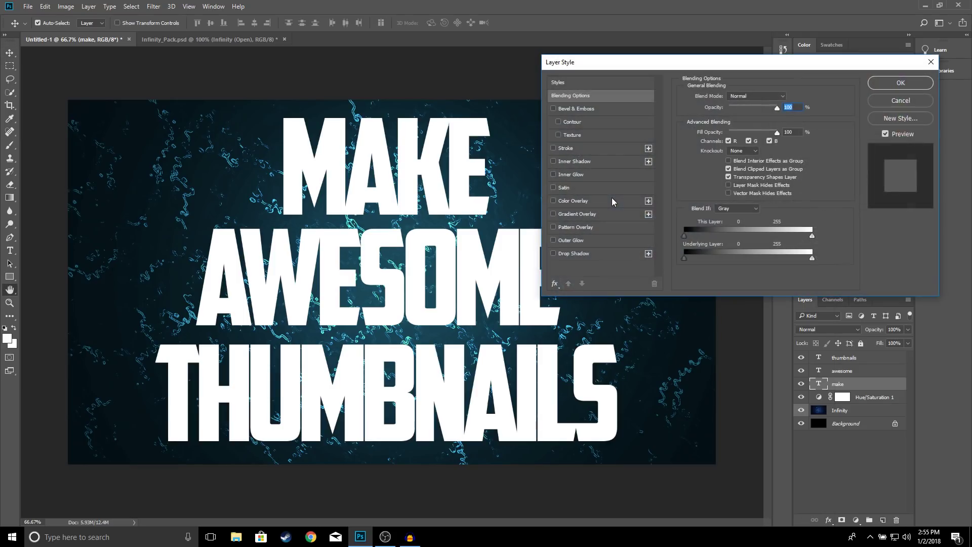
{"action": "left_click", "coordinate": [566, 148]}
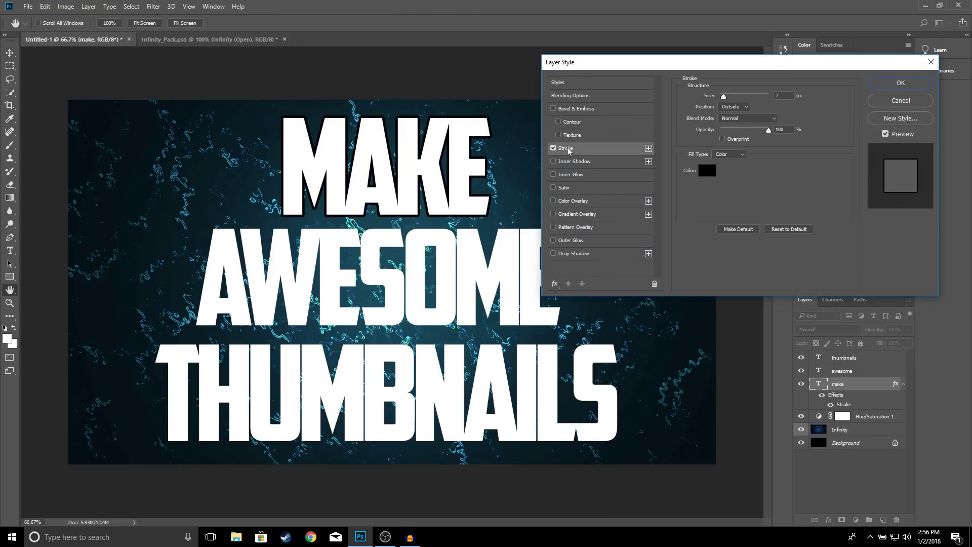
{"action": "left_click_drag", "start_coordinate": [787, 96], "coordinate": [767, 93]}
{"action": "left_click", "coordinate": [745, 107]}
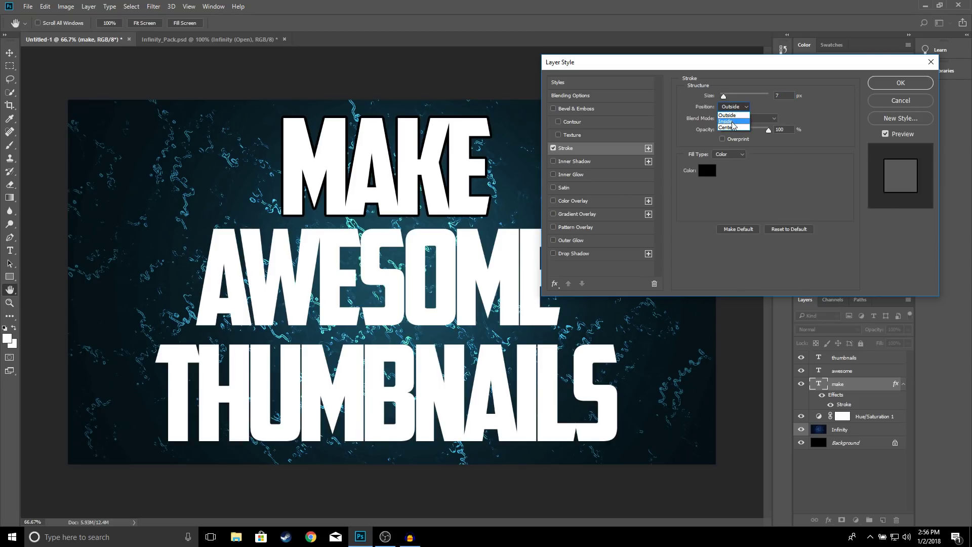
{"action": "left_click", "coordinate": [734, 118]}
{"action": "left_click", "coordinate": [745, 107]}
{"action": "left_click", "coordinate": [734, 109]}
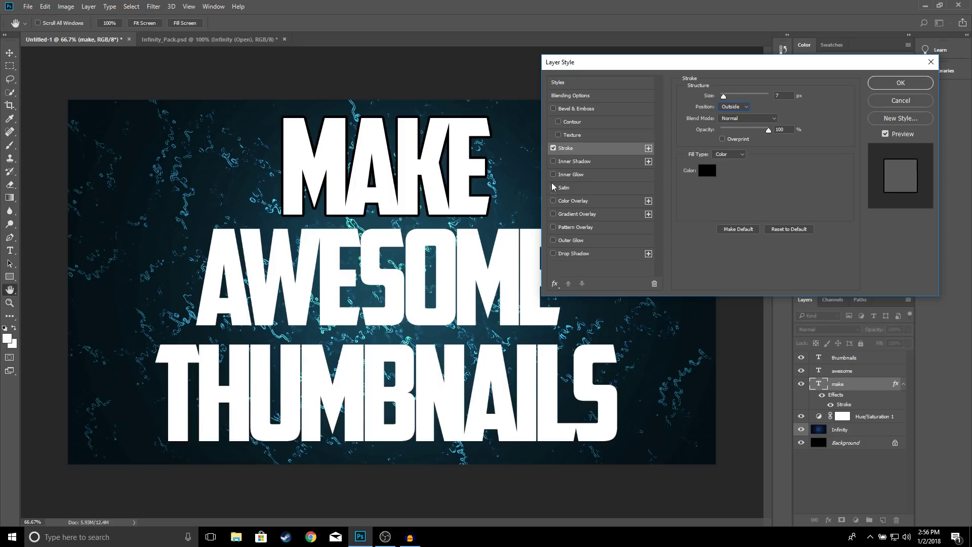
Step: Add a Drop Shadow and a cyan Hard Light Outer Glow to MAKE and apply the styles
{"action": "left_click", "coordinate": [554, 253]}
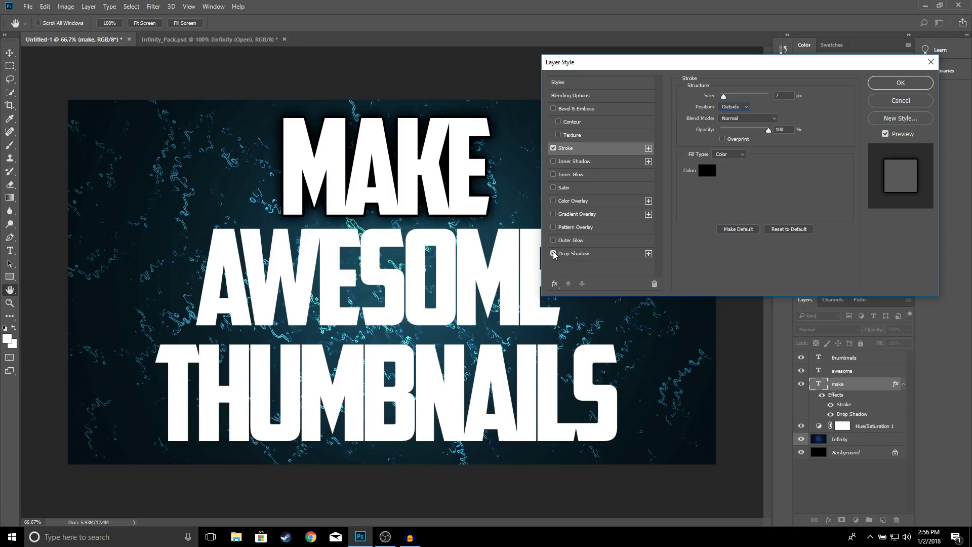
{"action": "left_click", "coordinate": [568, 254]}
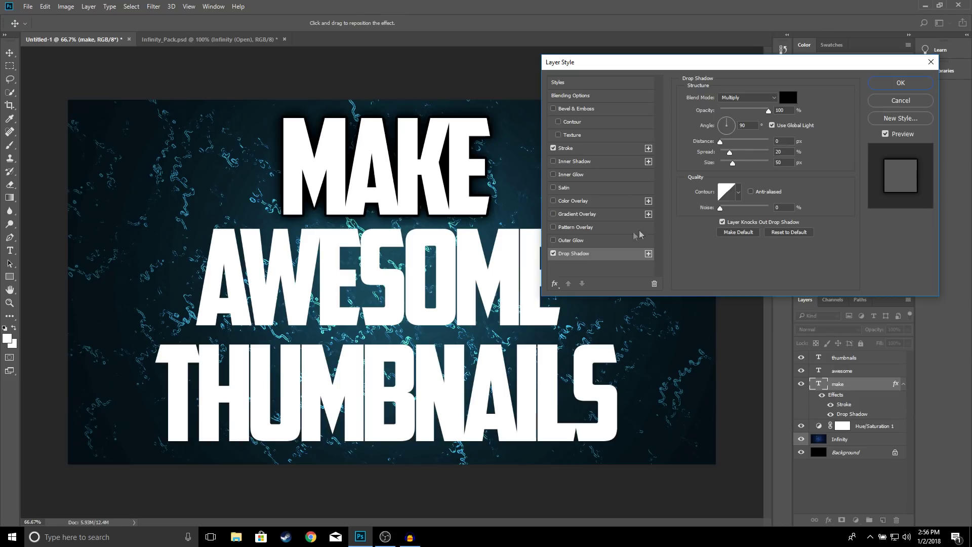
{"action": "left_click", "coordinate": [554, 240]}
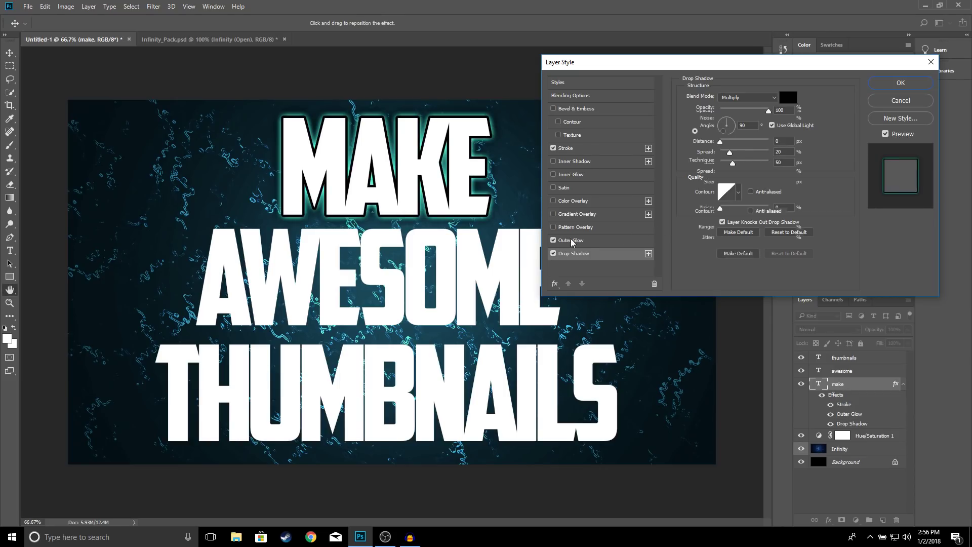
{"action": "left_click", "coordinate": [570, 240]}
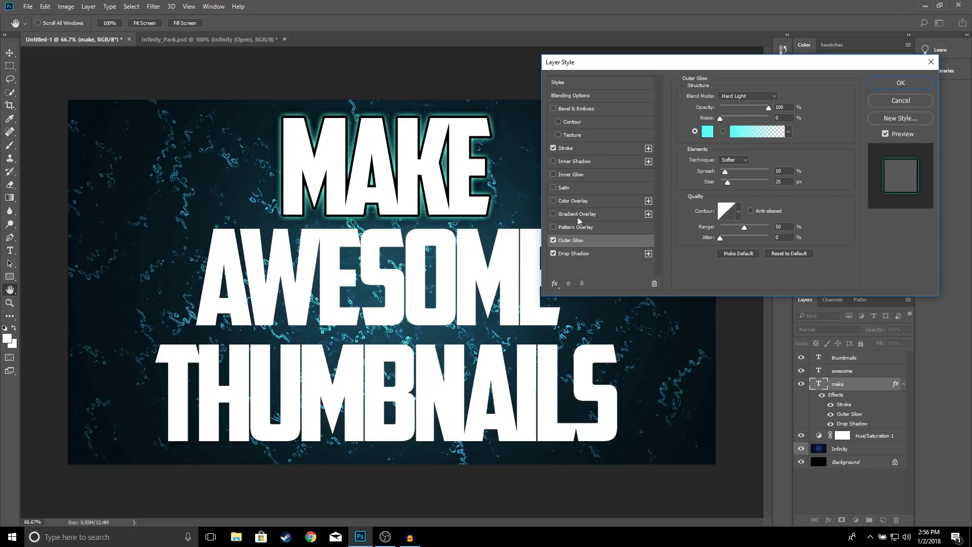
{"action": "left_click", "coordinate": [707, 133]}
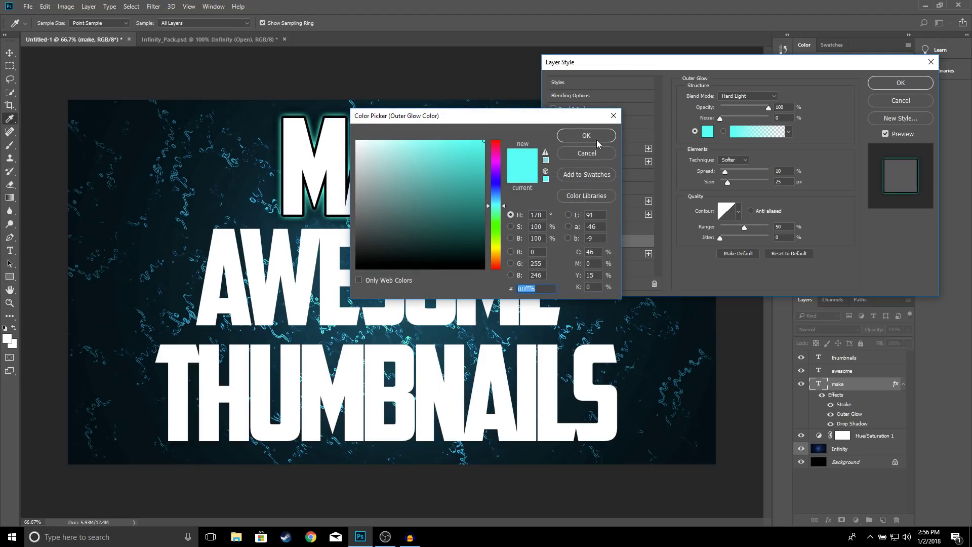
{"action": "left_click", "coordinate": [597, 139]}
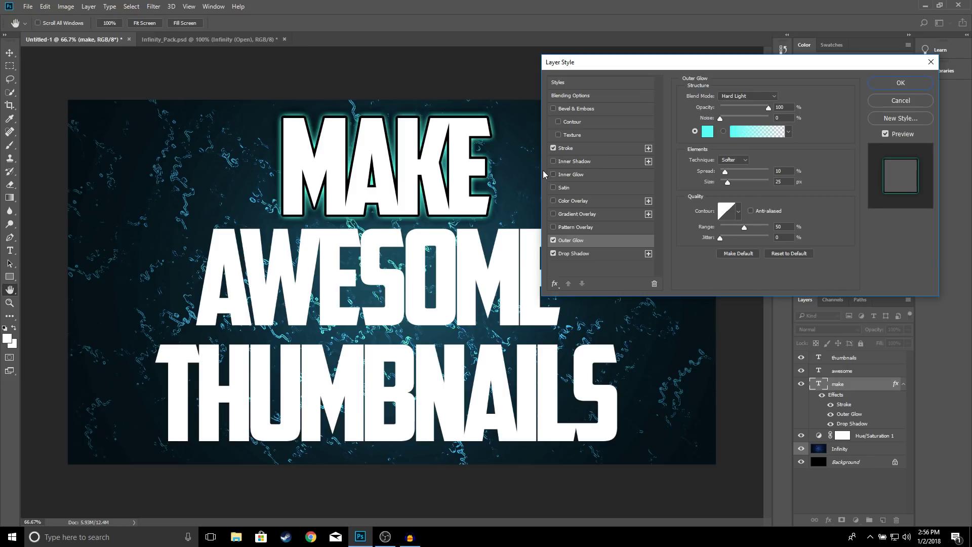
{"action": "left_click", "coordinate": [891, 86]}
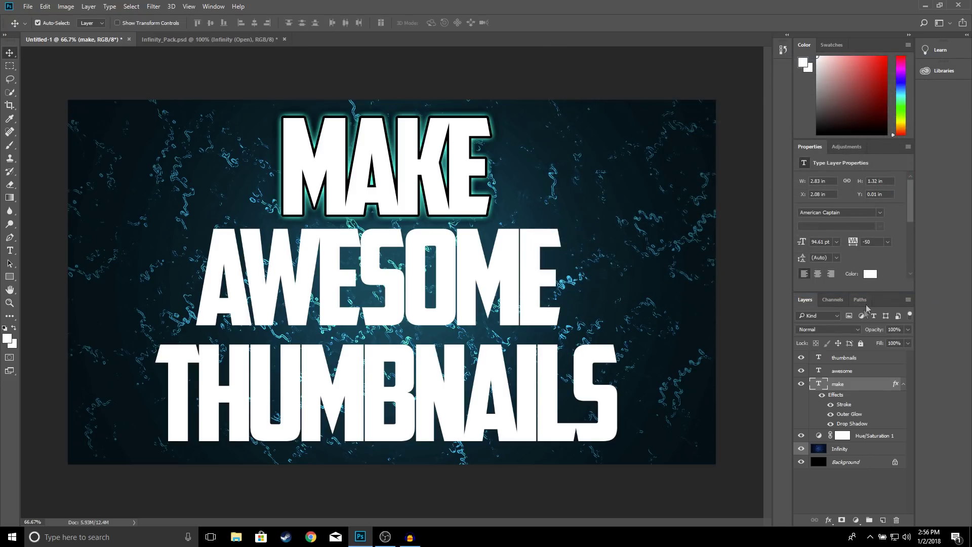
{"action": "left_click", "coordinate": [843, 372]}
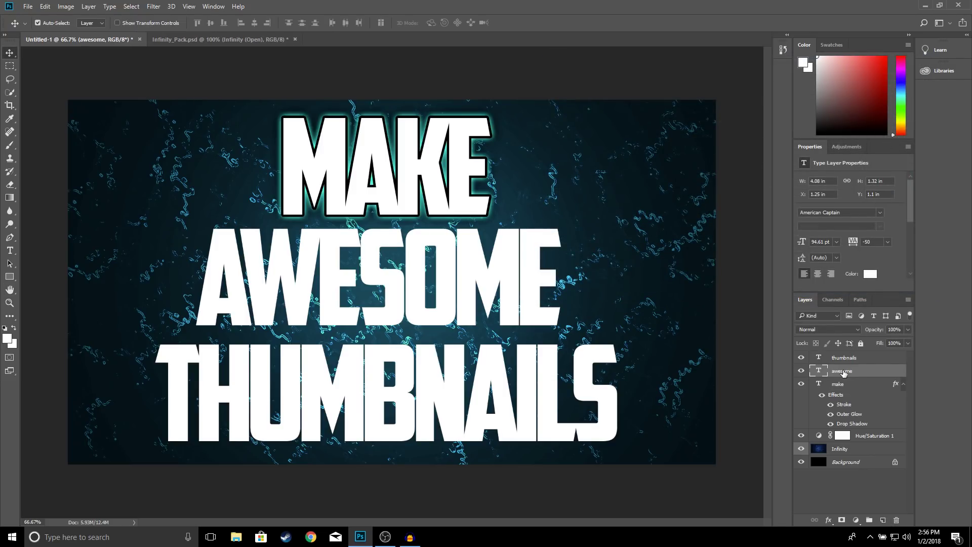
Step: In the awesome layer's Blending Options, enable Stroke and Drop Shadow
{"action": "right_click", "coordinate": [843, 372]}
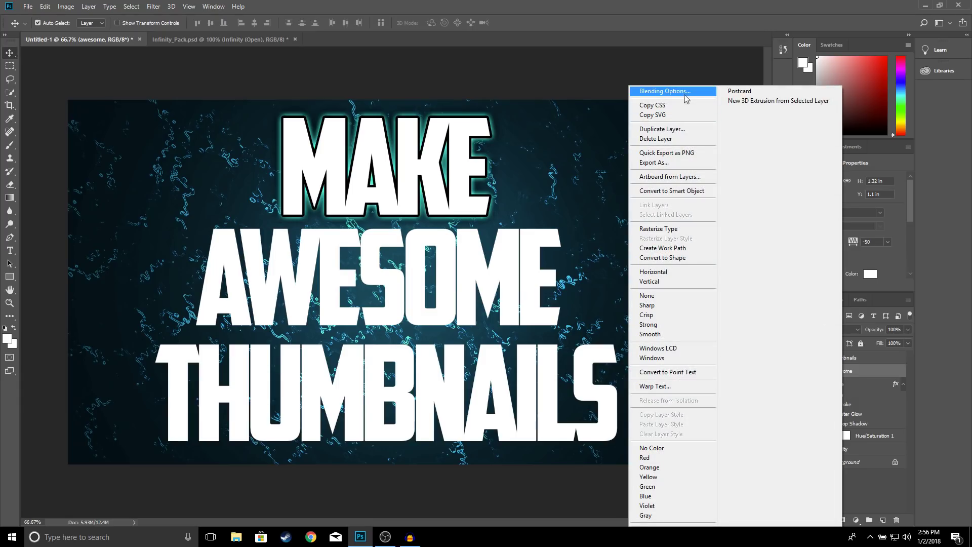
{"action": "left_click", "coordinate": [683, 92]}
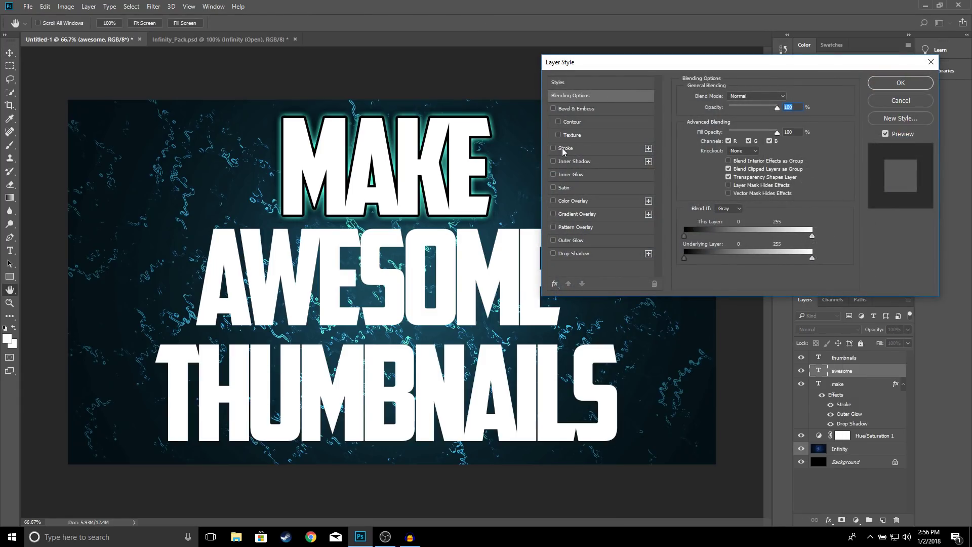
{"action": "left_click", "coordinate": [553, 148]}
{"action": "left_click", "coordinate": [571, 148]}
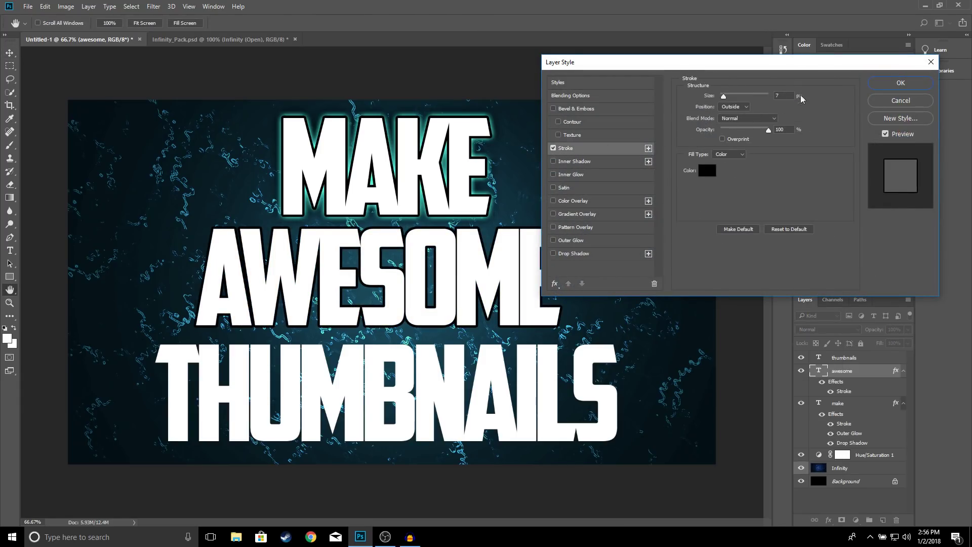
{"action": "left_click", "coordinate": [552, 253]}
{"action": "left_click", "coordinate": [564, 253]}
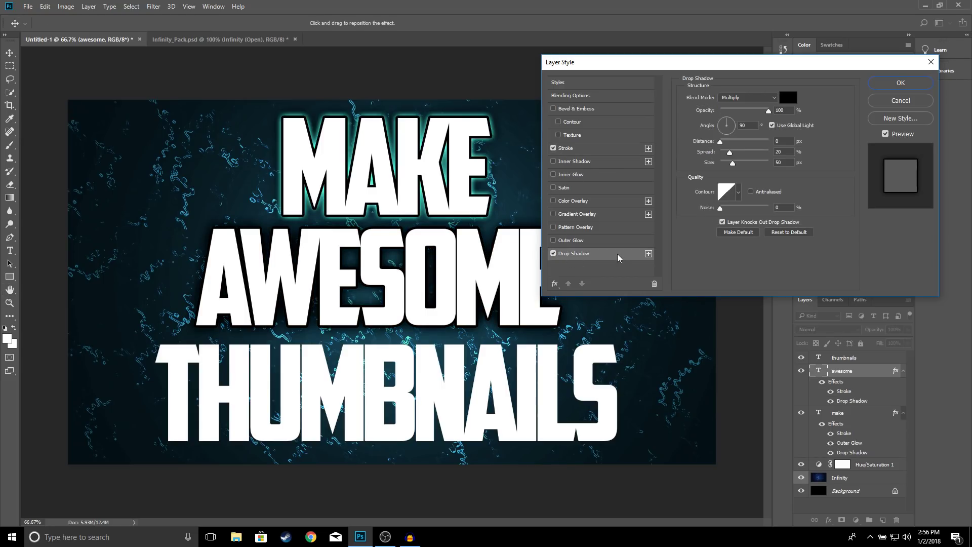
Step: Turn on Gradient Overlay for AWESOME and bring its gradient up in the Gradient Editor
{"action": "left_click", "coordinate": [577, 215]}
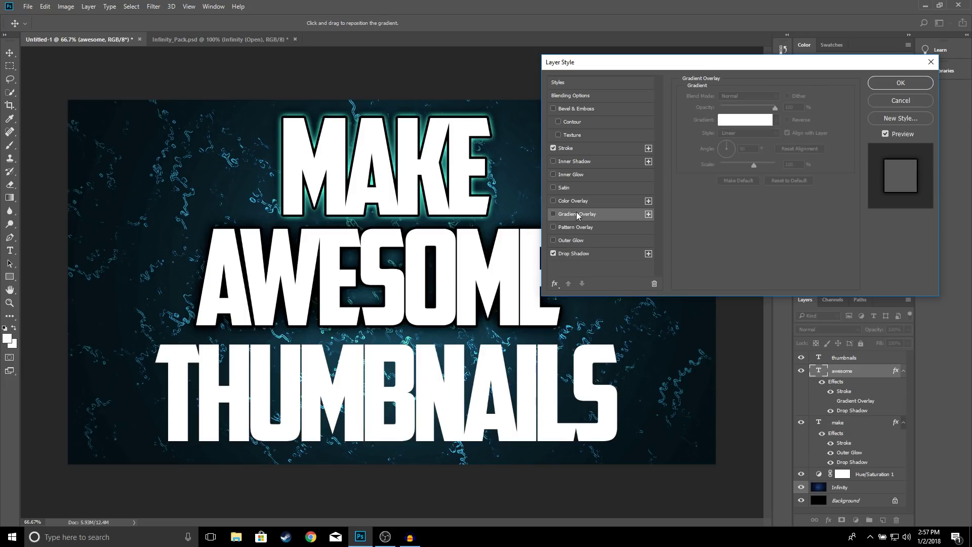
{"action": "left_click", "coordinate": [553, 215]}
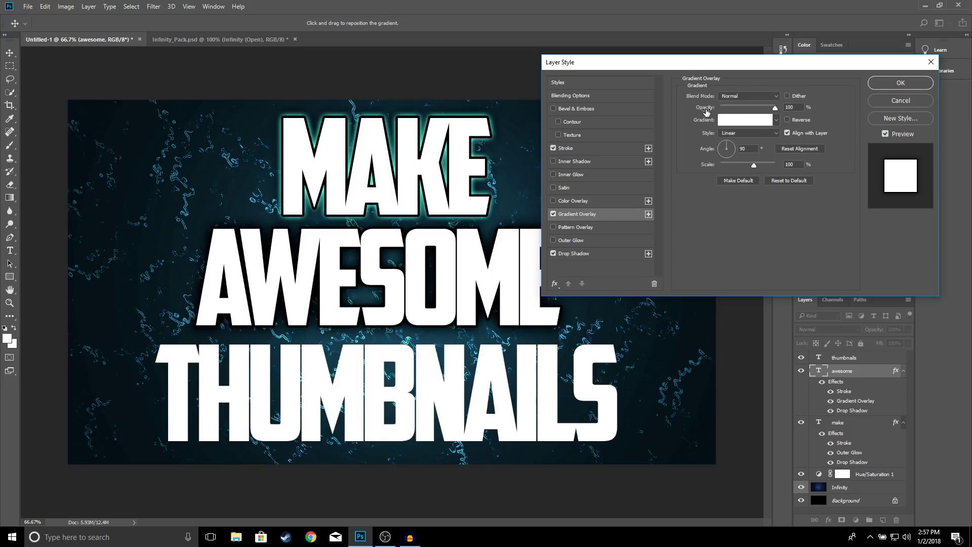
{"action": "left_click", "coordinate": [751, 125]}
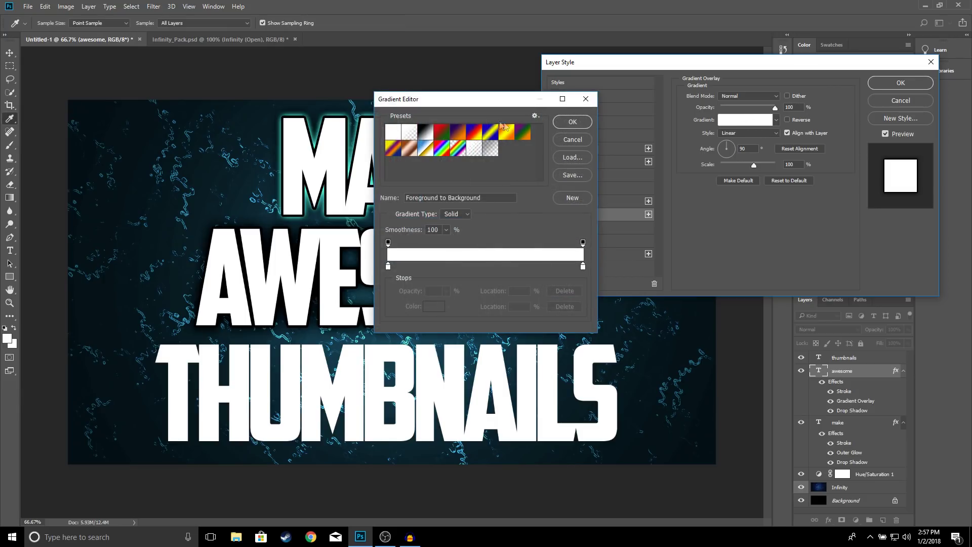
Step: Start from the Black, White gradient and set its left stop to blue #00baff
{"action": "left_click", "coordinate": [424, 133]}
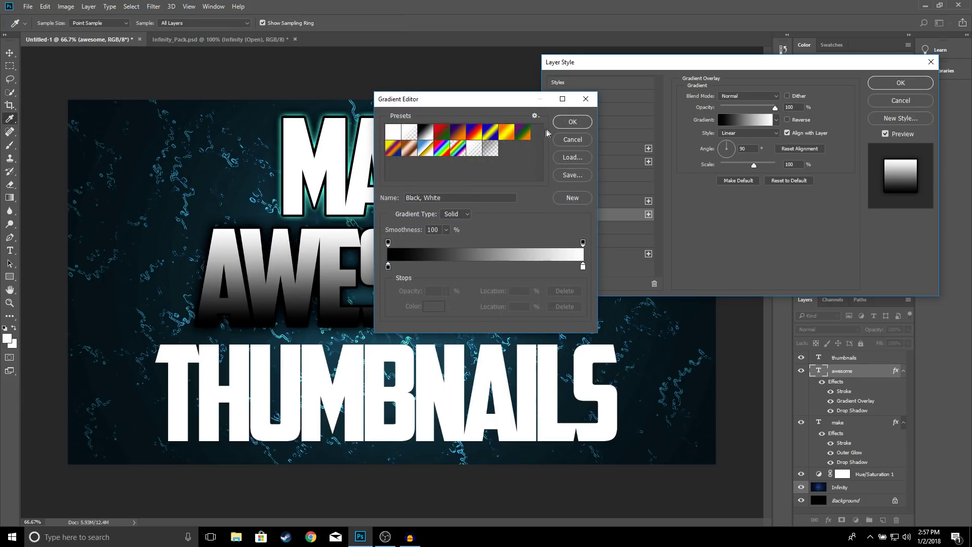
{"action": "double_click", "coordinate": [389, 265]}
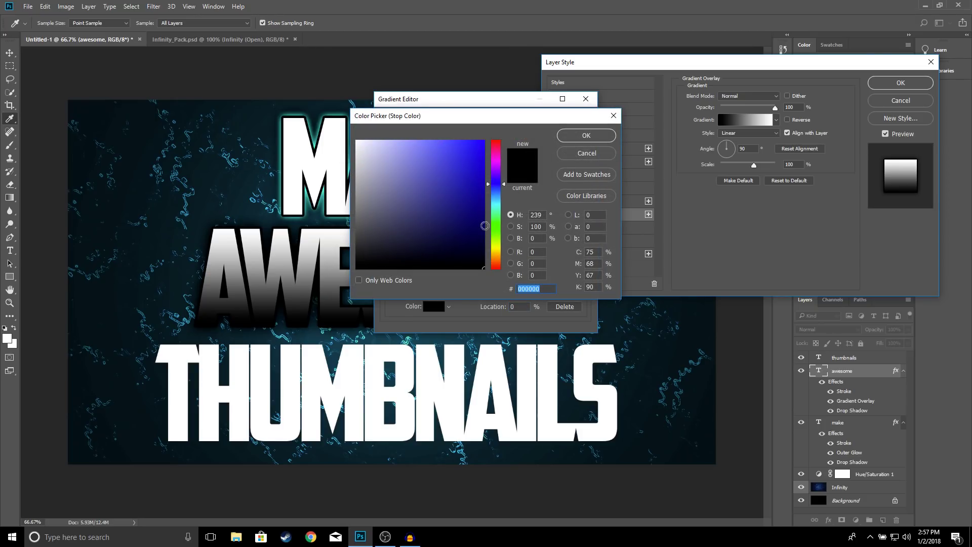
{"action": "left_click", "coordinate": [496, 200]}
{"action": "left_click", "coordinate": [483, 142]}
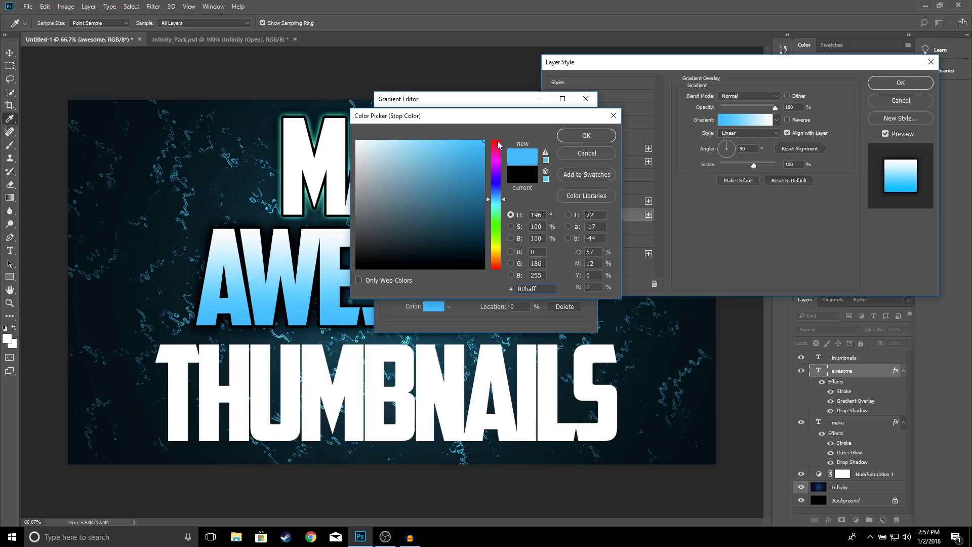
{"action": "left_click_drag", "start_coordinate": [491, 196], "coordinate": [494, 199]}
{"action": "left_click", "coordinate": [586, 136]}
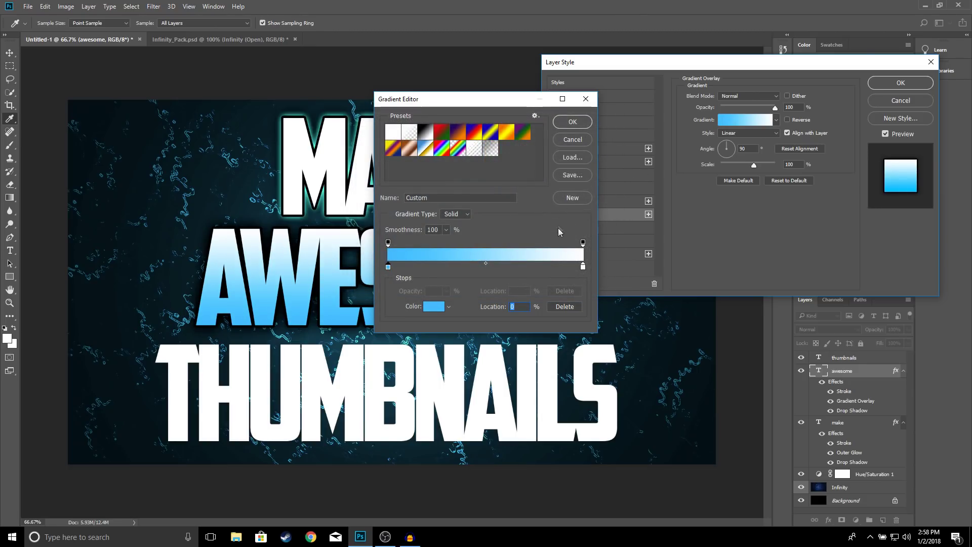
Step: Set the gradient's right stop to cyan #00ffff and accept the blue-to-cyan gradient
{"action": "left_click", "coordinate": [583, 267]}
{"action": "double_click", "coordinate": [583, 268]}
{"action": "left_click_drag", "start_coordinate": [466, 196], "coordinate": [486, 140]}
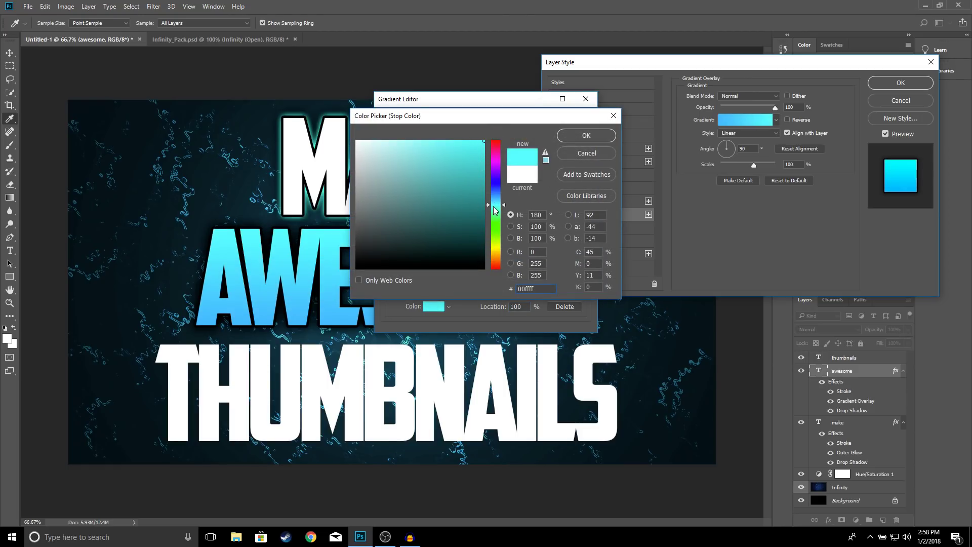
{"action": "left_click", "coordinate": [580, 136]}
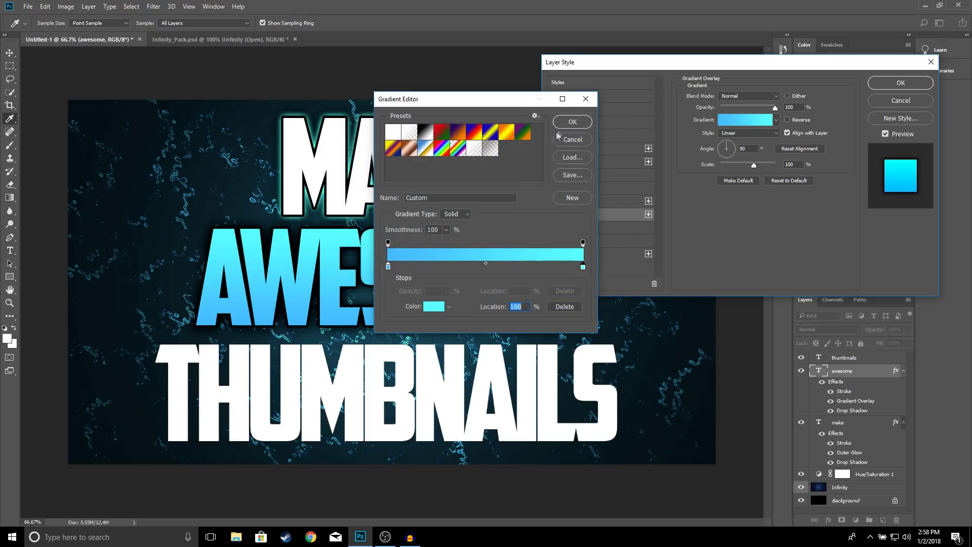
{"action": "left_click", "coordinate": [572, 122]}
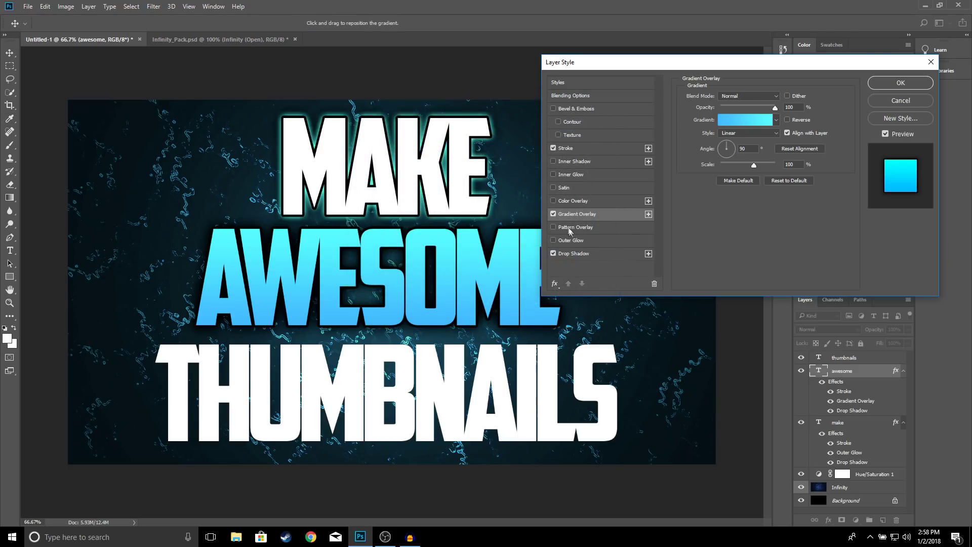
Step: Give AWESOME a Screen-mode cyan #00f0ff inner glow with 15% choke and 10 px size, then apply the effects
{"action": "left_click", "coordinate": [552, 174]}
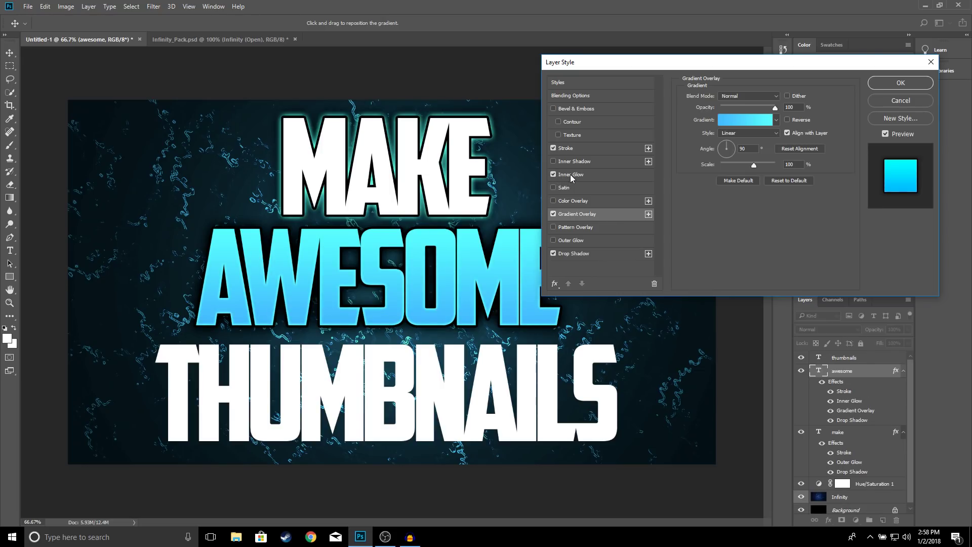
{"action": "left_click", "coordinate": [571, 175]}
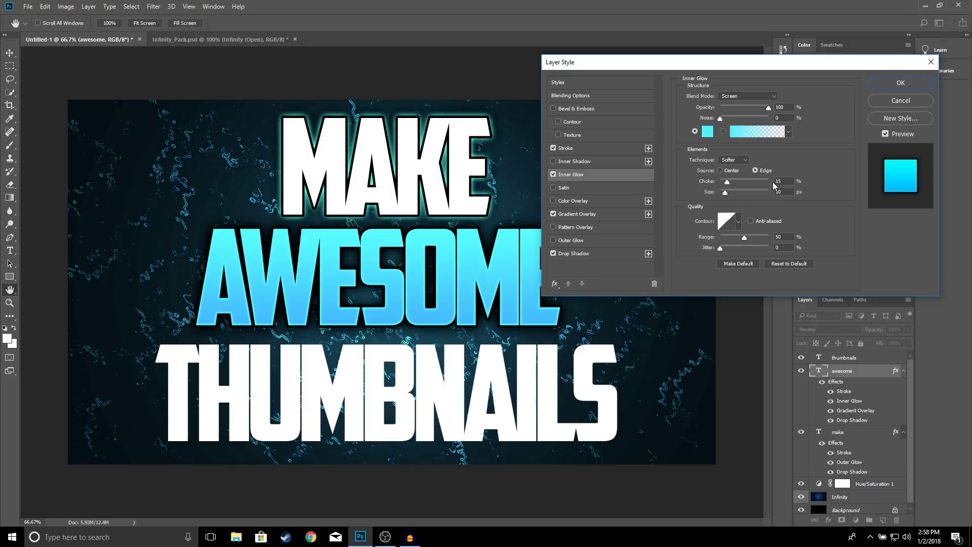
{"action": "left_click", "coordinate": [707, 133]}
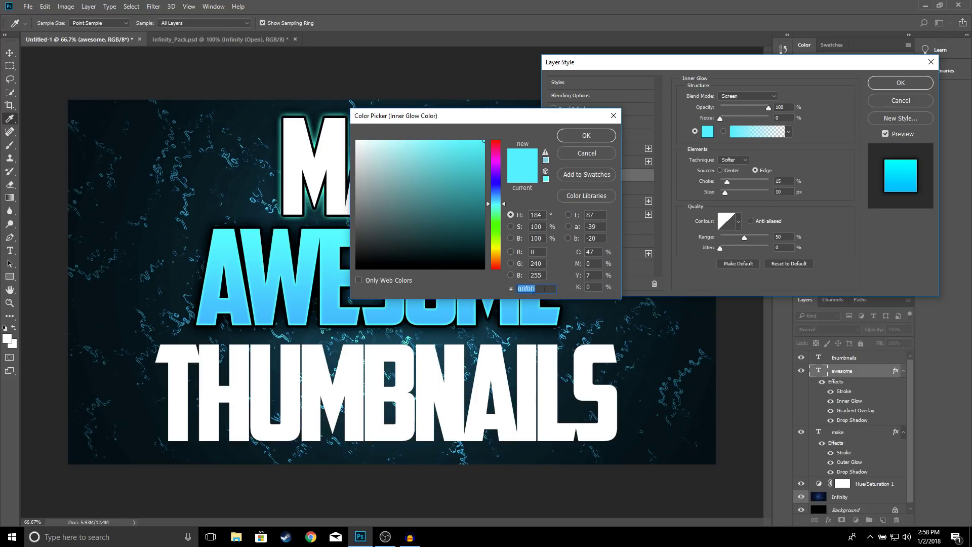
{"action": "left_click", "coordinate": [596, 137]}
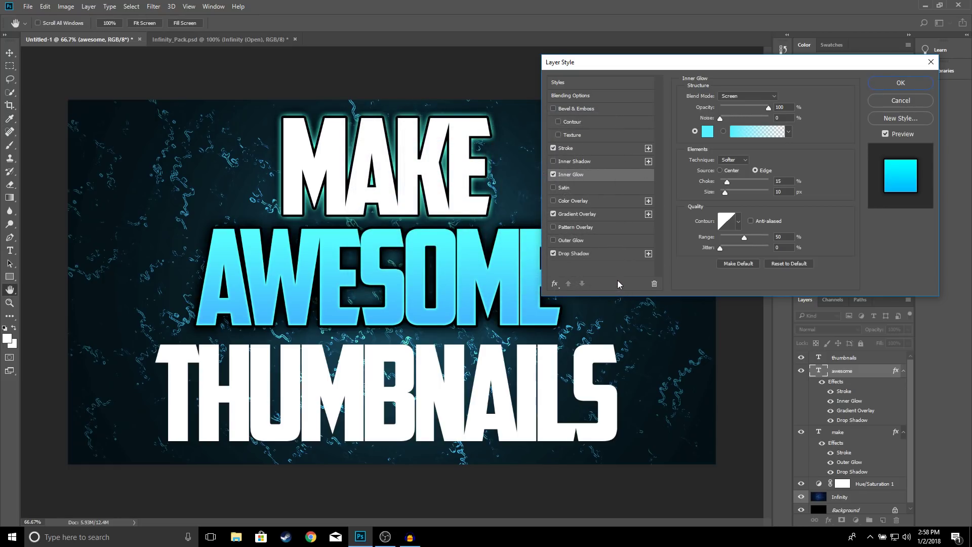
{"action": "left_click", "coordinate": [906, 86]}
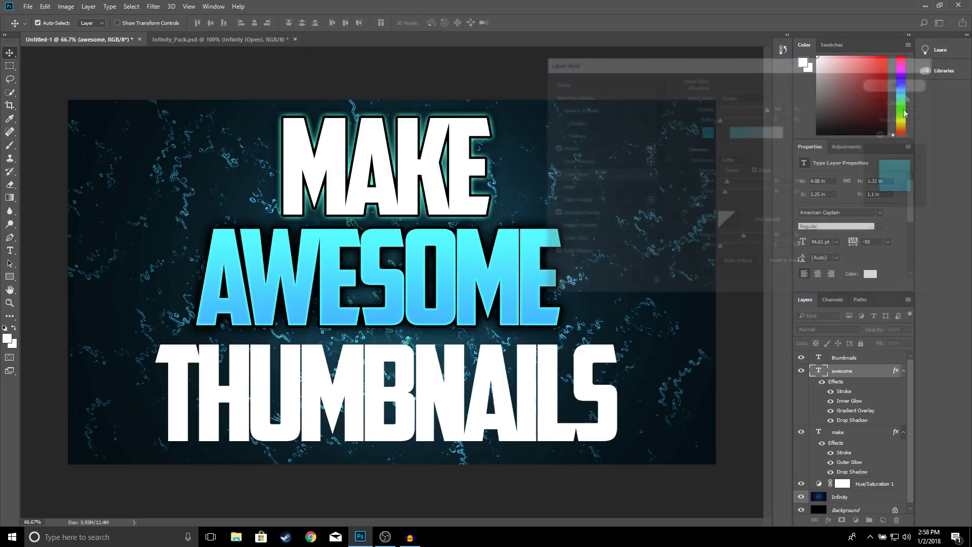
{"action": "left_click", "coordinate": [841, 358]}
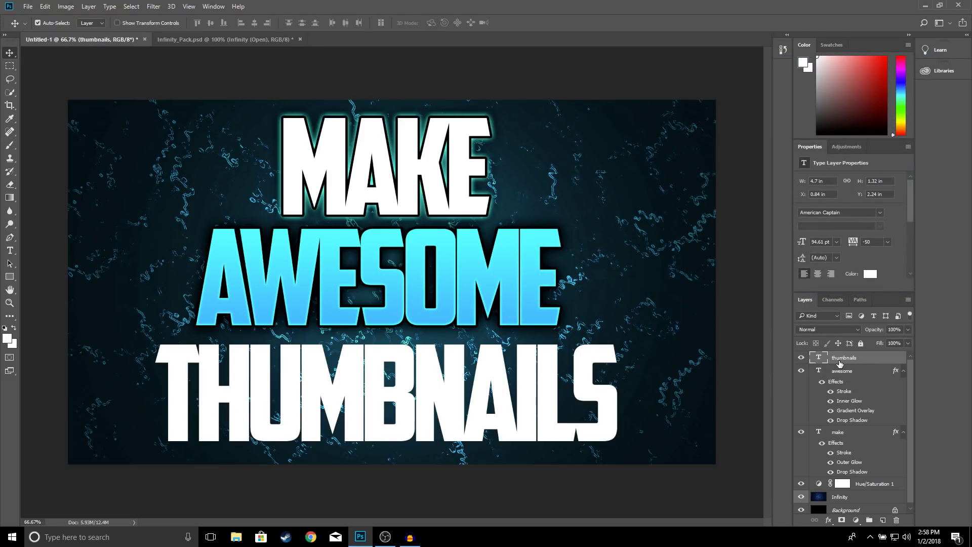
Step: Add a drop shadow and a cyan outer glow to THUMBNAILS through Blending Options and apply them
{"action": "right_click", "coordinate": [842, 363]}
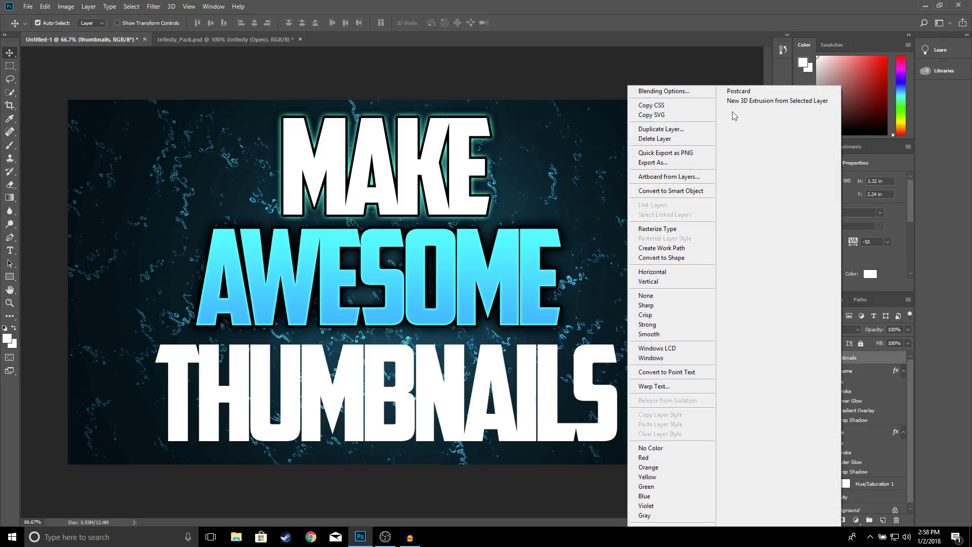
{"action": "left_click", "coordinate": [691, 94]}
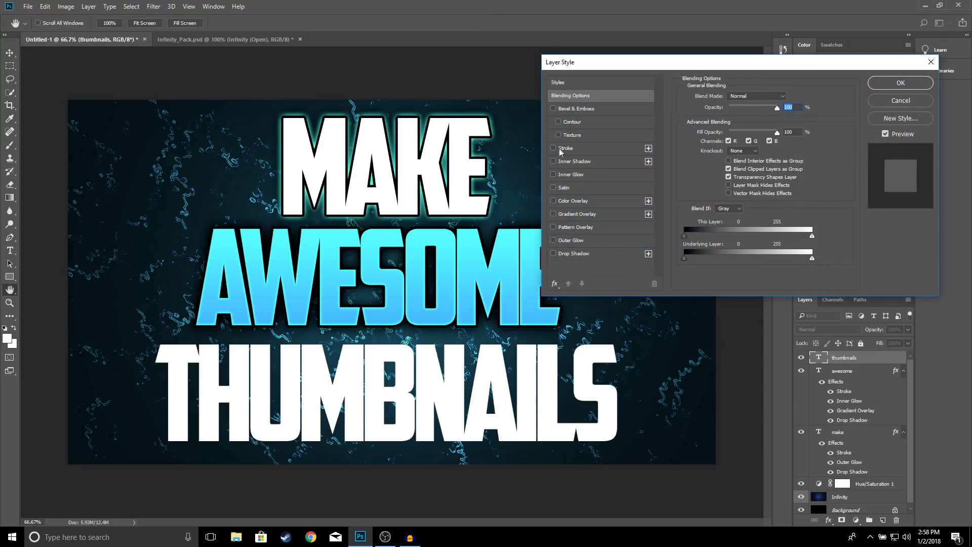
{"action": "left_click", "coordinate": [553, 253]}
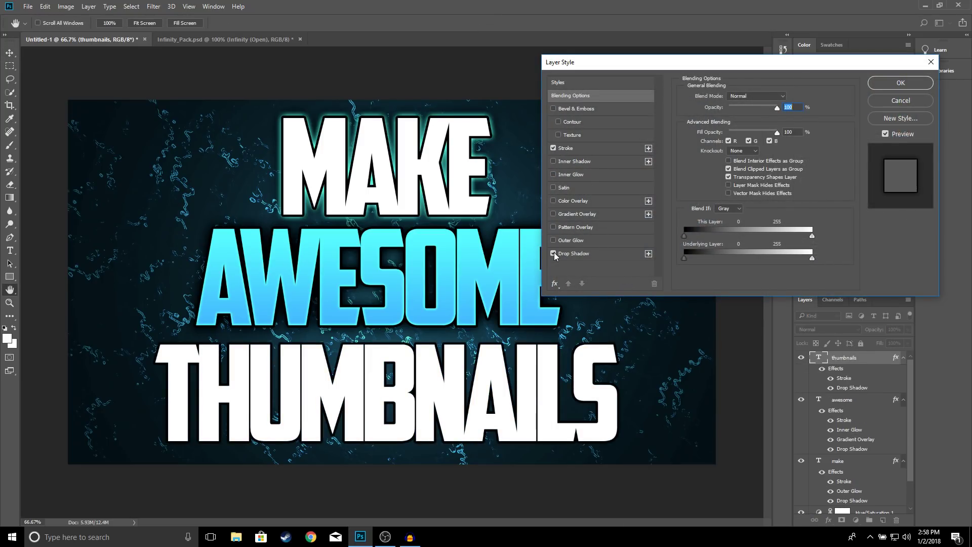
{"action": "left_click", "coordinate": [554, 240]}
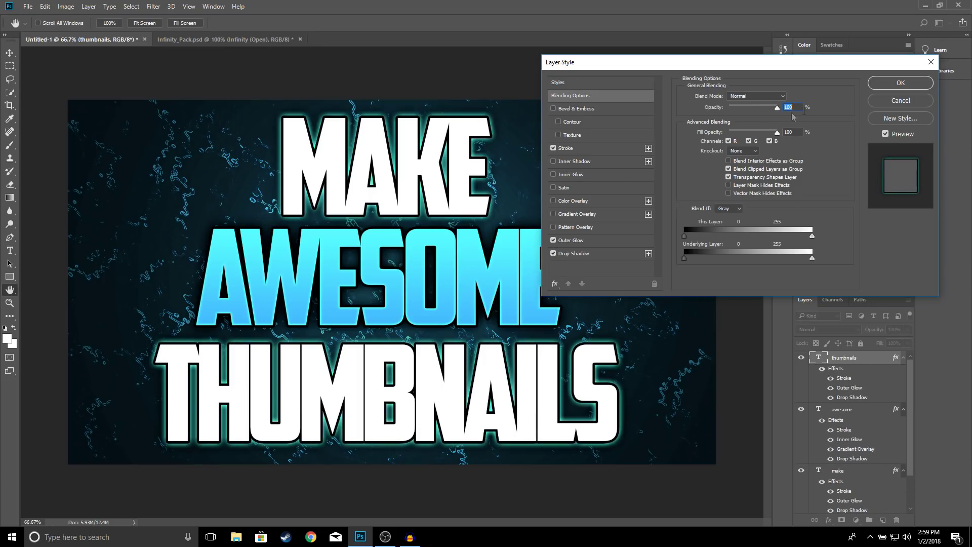
{"action": "left_click", "coordinate": [894, 83]}
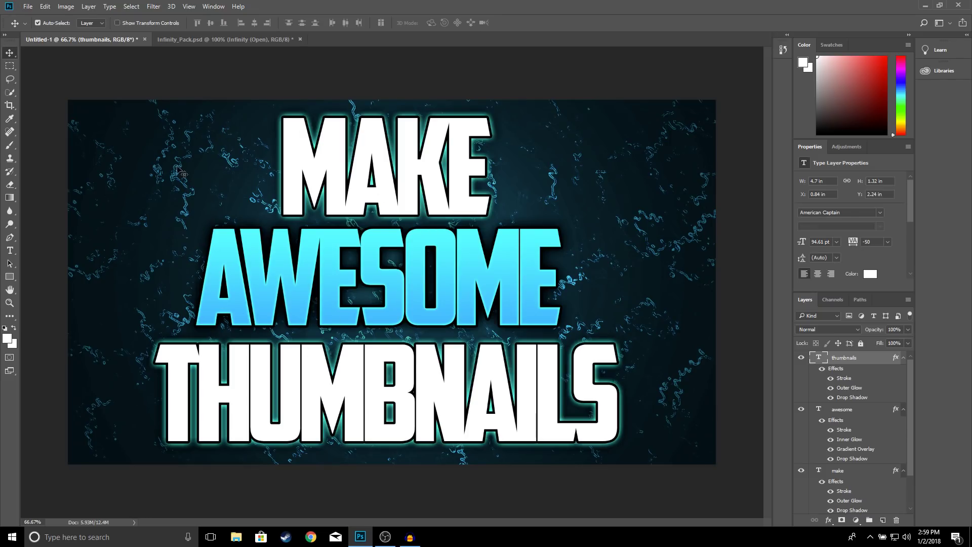
{"action": "left_click", "coordinate": [29, 7]}
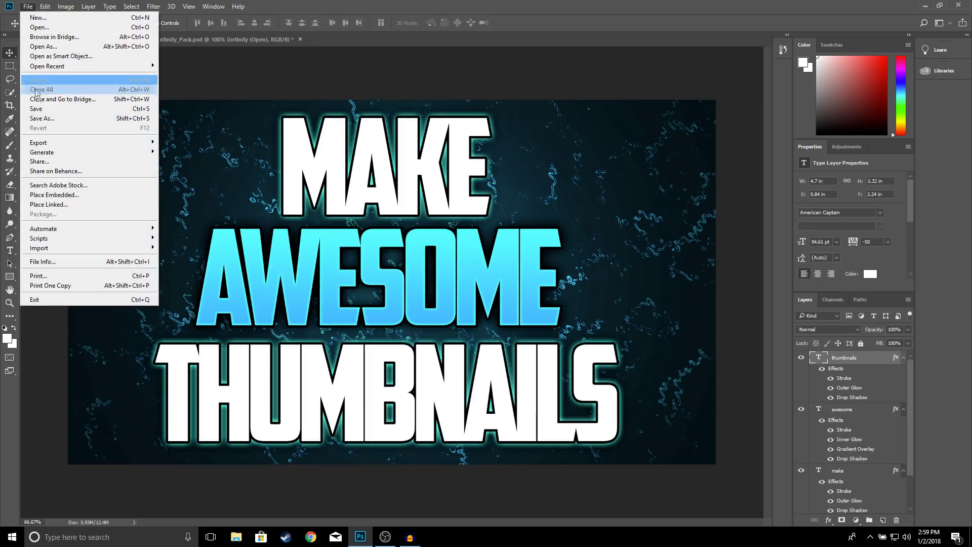
Step: Place youtube_PNG20 from the Desktop as an embedded image
{"action": "left_click", "coordinate": [75, 195]}
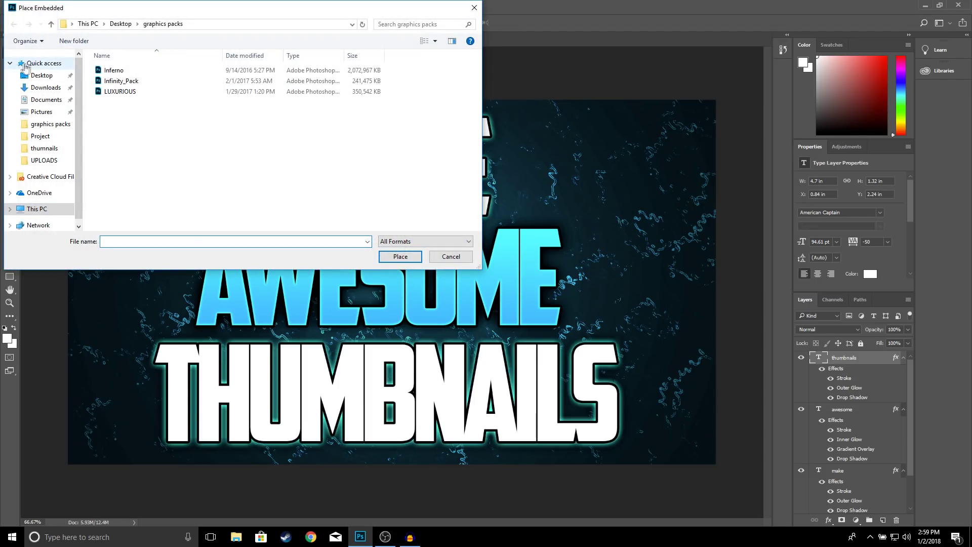
{"action": "left_click", "coordinate": [41, 75]}
{"action": "scroll", "coordinate": [254, 175], "scroll_direction": "down", "scroll_amount": 1}
{"action": "double_click", "coordinate": [247, 198]}
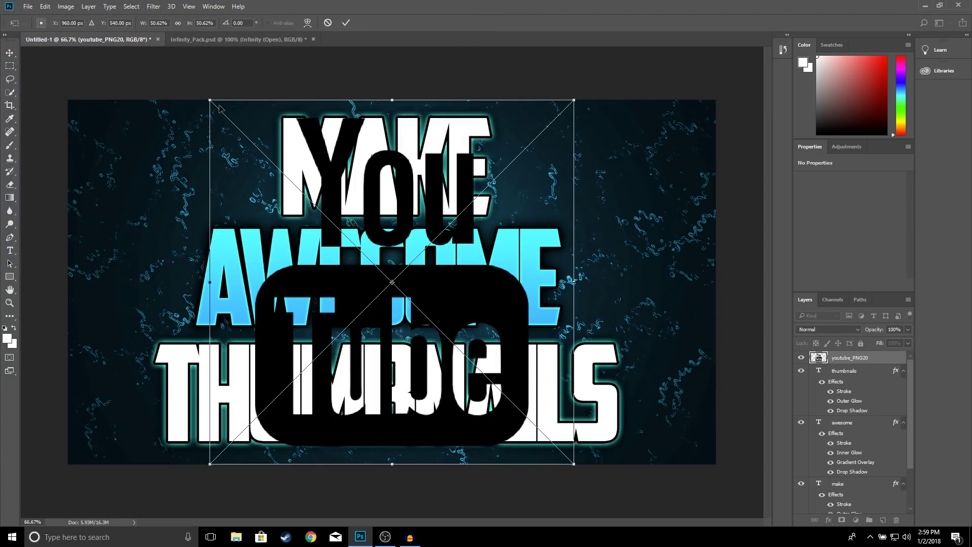
Step: Scale the logo proportionally to about 12%, tilt it about -15.8°, and commit it in the bottom-left corner
{"action": "left_click_drag", "start_coordinate": [212, 101], "coordinate": [183, 202]}
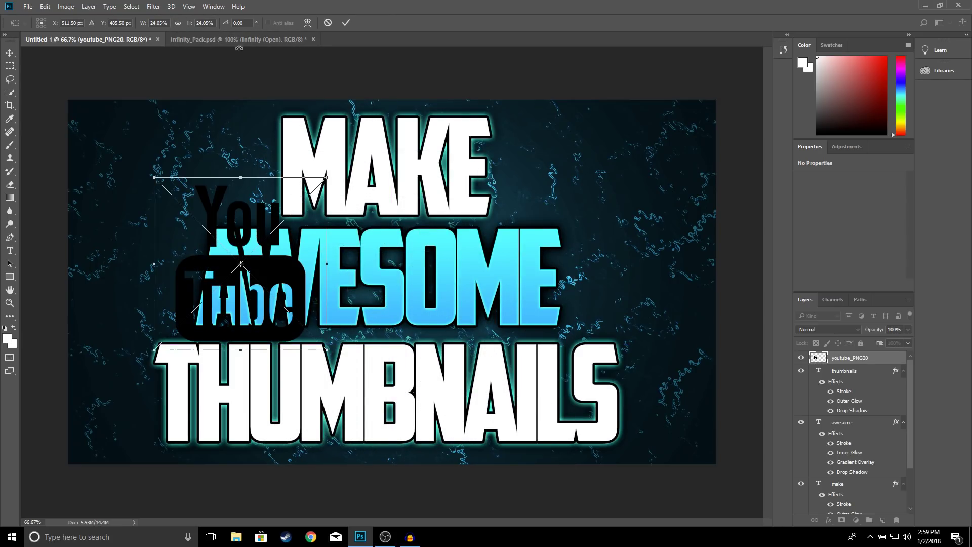
{"action": "left_click", "coordinate": [178, 23]}
{"action": "left_click_drag", "start_coordinate": [154, 177], "coordinate": [223, 245]}
{"action": "left_click_drag", "start_coordinate": [242, 323], "coordinate": [115, 385]}
{"action": "left_click_drag", "start_coordinate": [69, 321], "coordinate": [77, 358]}
{"action": "left_click_drag", "start_coordinate": [131, 373], "coordinate": [105, 380]}
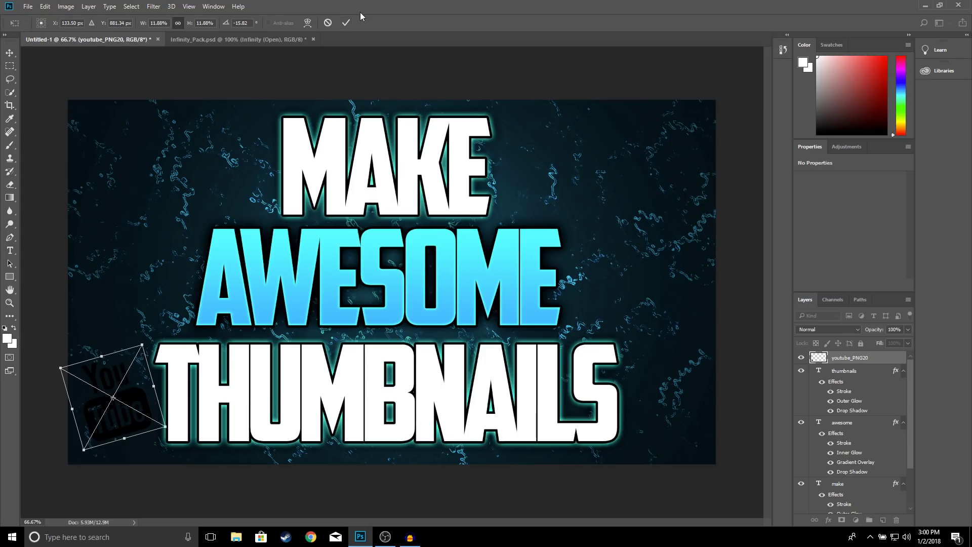
{"action": "left_click", "coordinate": [346, 24]}
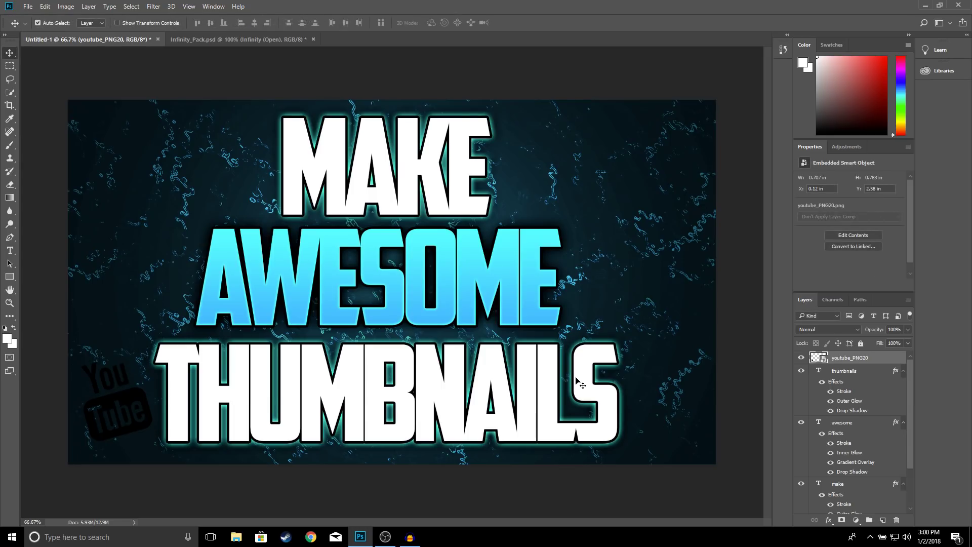
Step: Turn the YouTube logo white with Color Overlay, plus a dark Stroke, Outer Glow and Drop Shadow
{"action": "right_click", "coordinate": [855, 359]}
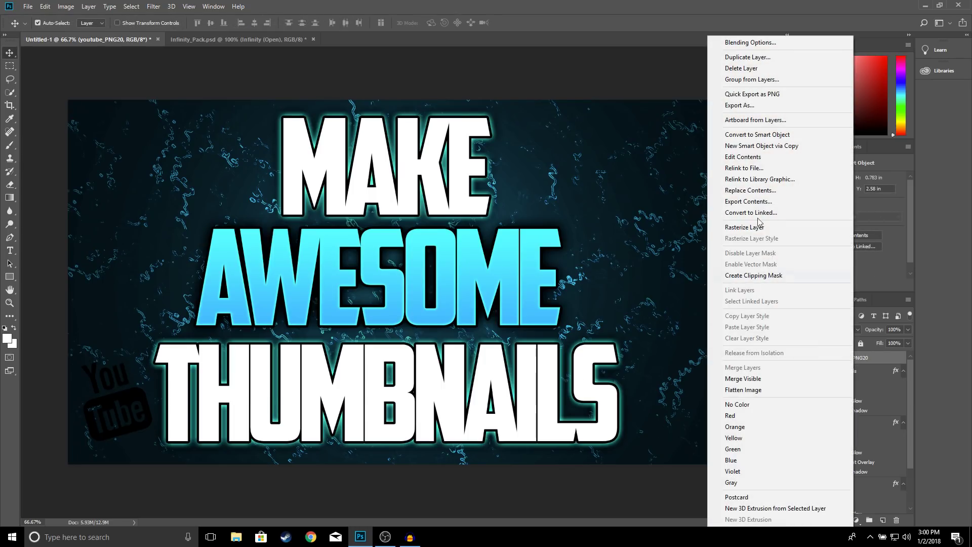
{"action": "left_click", "coordinate": [751, 42]}
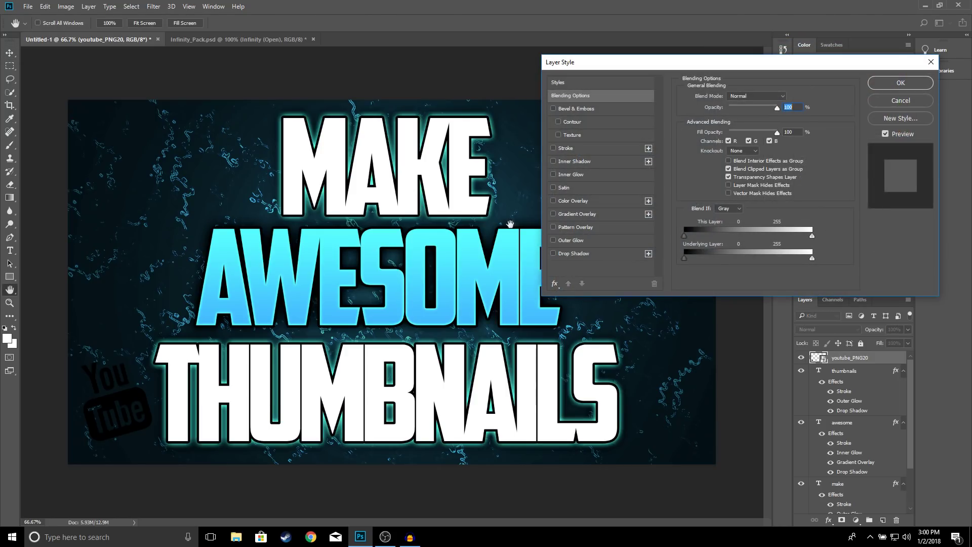
{"action": "left_click", "coordinate": [554, 201]}
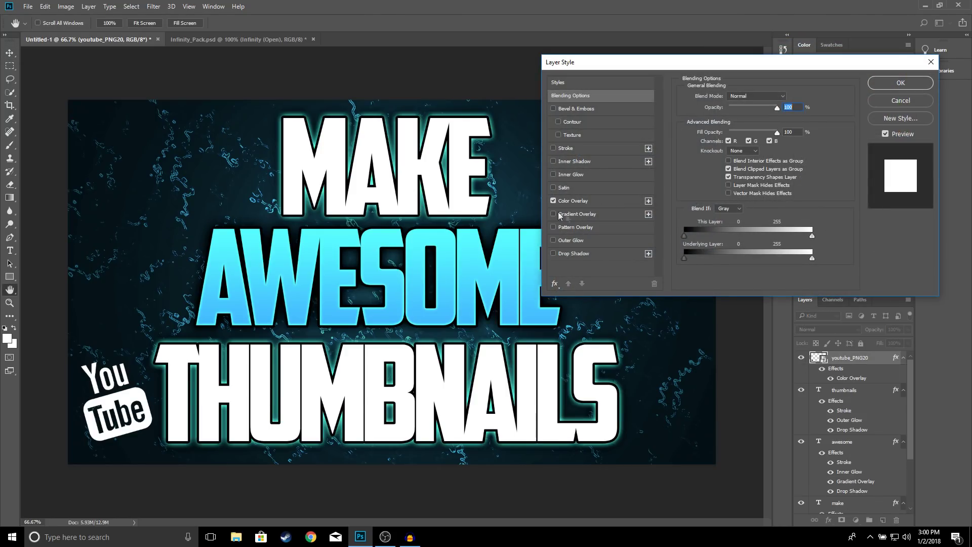
{"action": "left_click", "coordinate": [551, 148]}
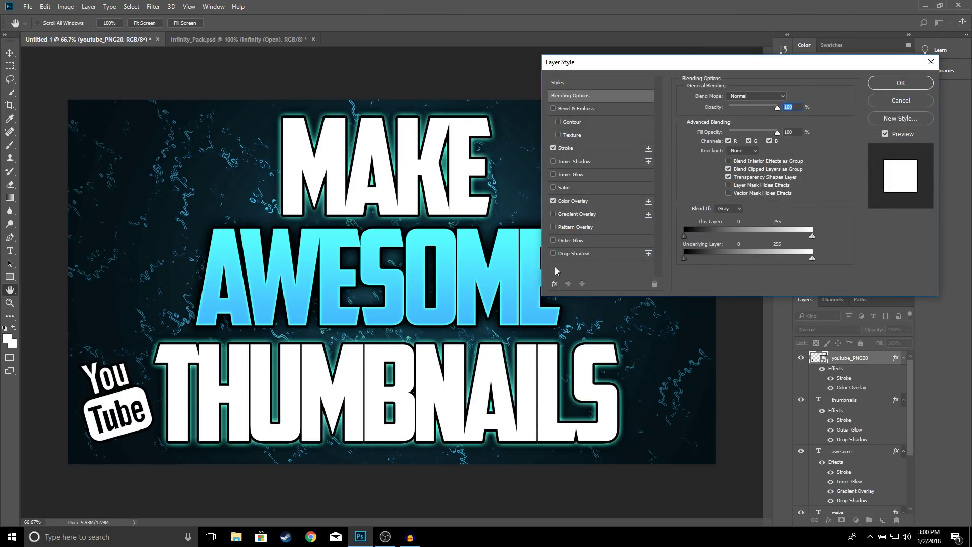
{"action": "left_click", "coordinate": [553, 241]}
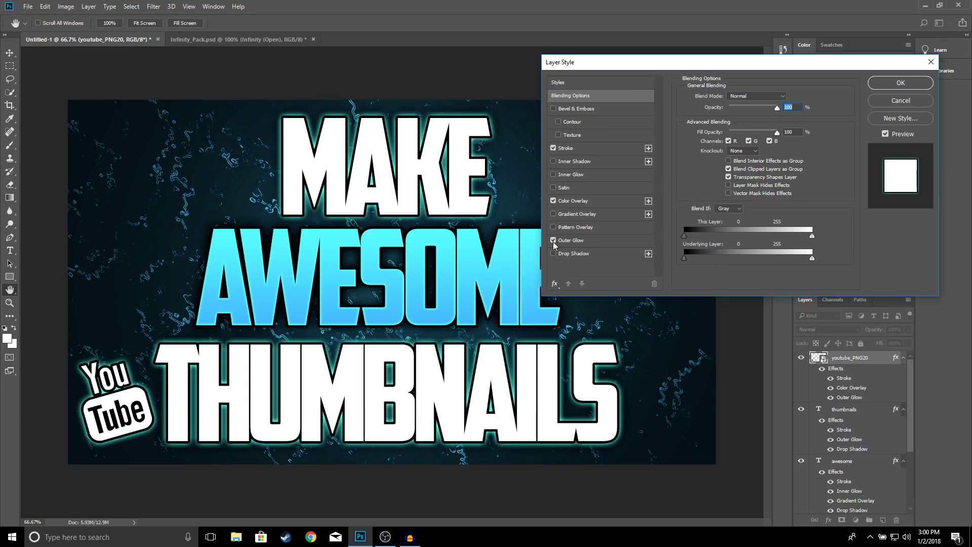
{"action": "left_click", "coordinate": [554, 253]}
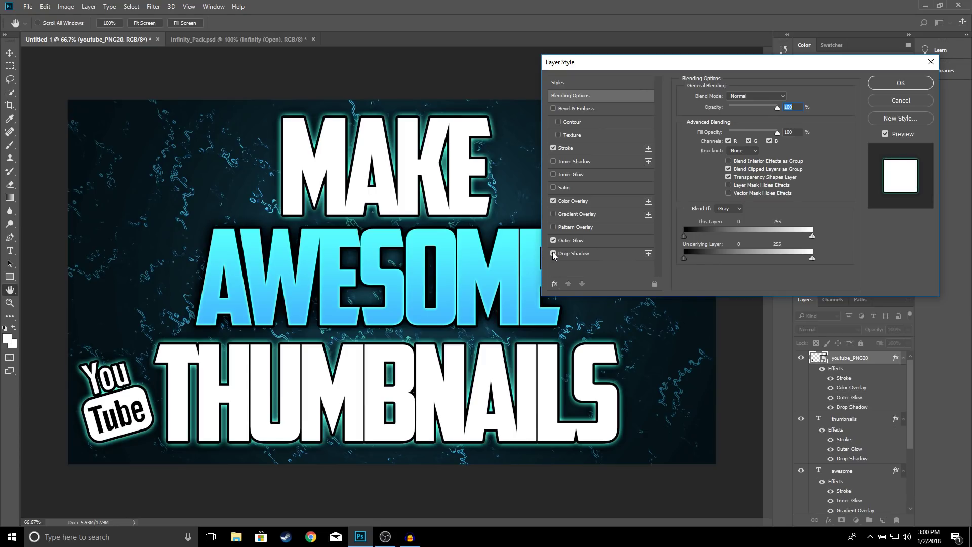
{"action": "left_click", "coordinate": [895, 83]}
{"action": "right_click", "coordinate": [849, 359]}
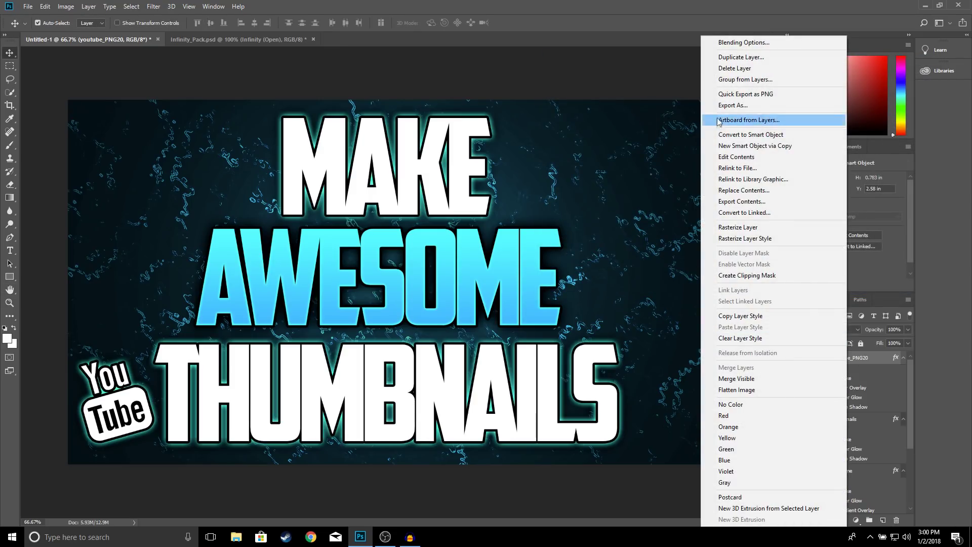
Step: Duplicate the youtube_PNG20 layer and move the copy to the right end of THUMBNAILS
{"action": "left_click", "coordinate": [736, 59]}
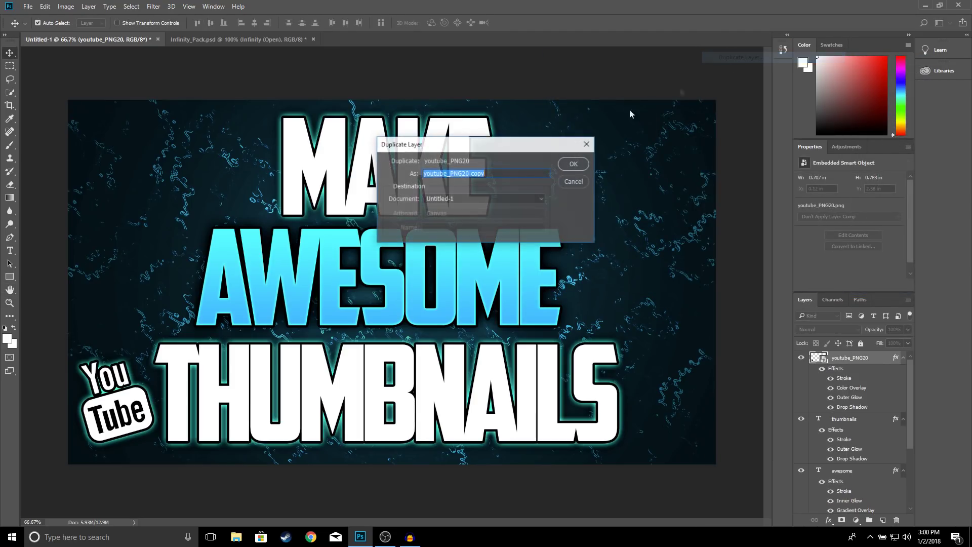
{"action": "left_click", "coordinate": [574, 164]}
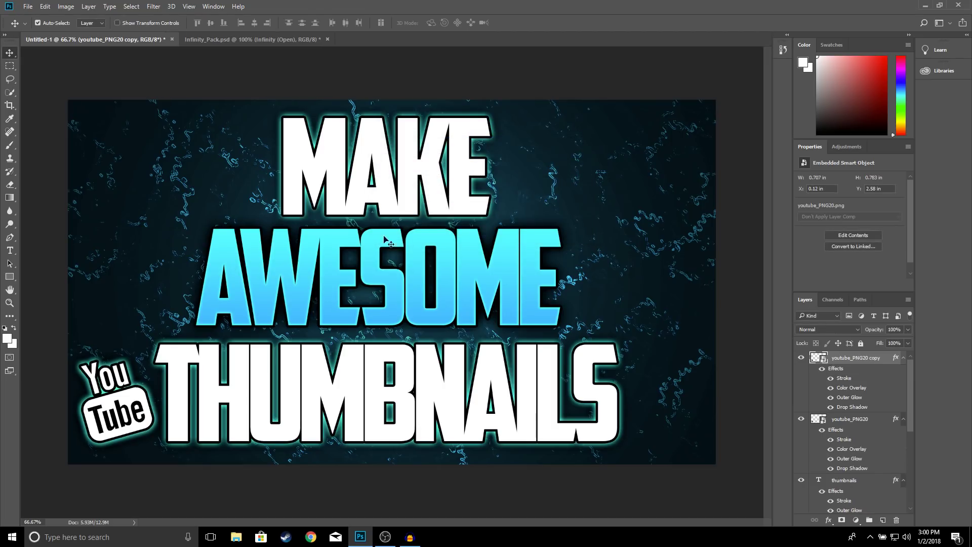
{"action": "left_click_drag", "start_coordinate": [106, 413], "coordinate": [663, 409]}
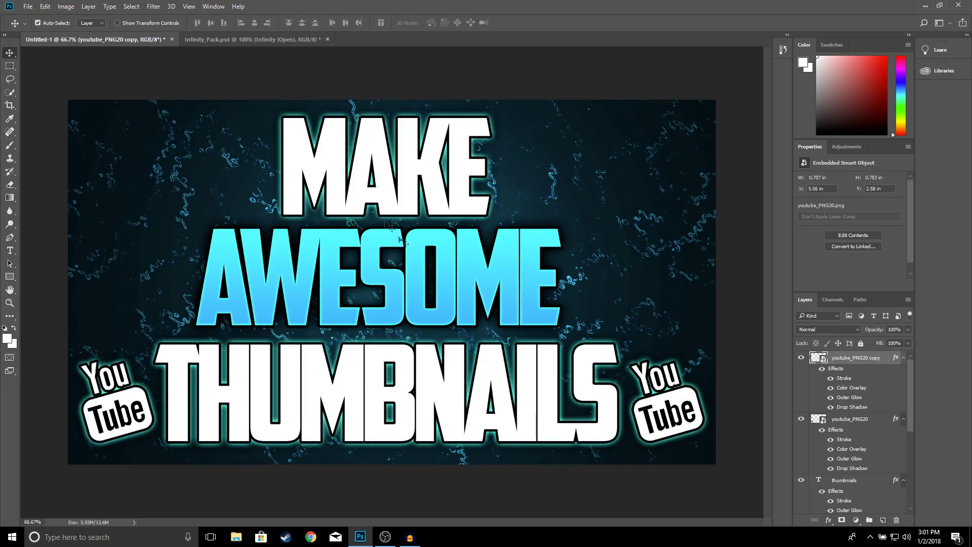
{"action": "left_click", "coordinate": [28, 6]}
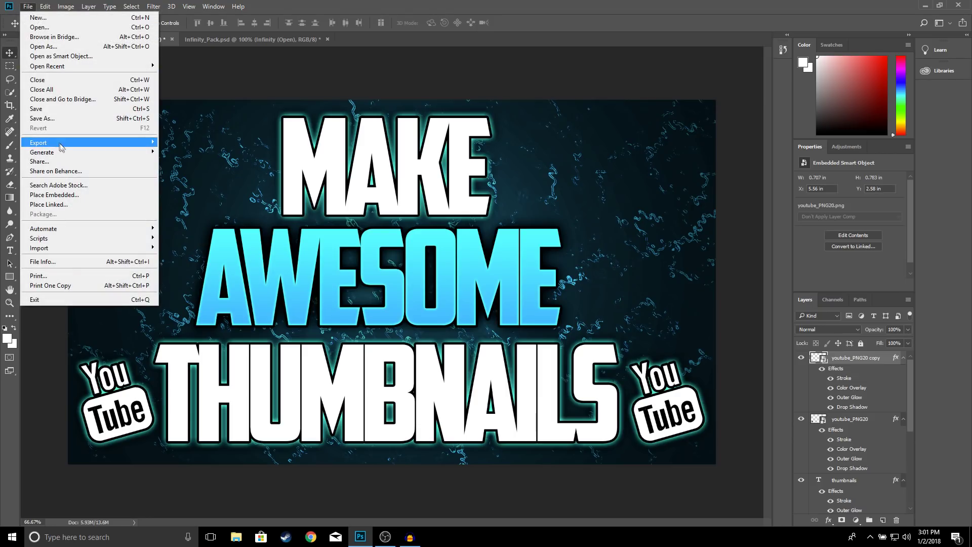
Step: Export the 1920×1080 thumbnail as a 100%-quality JPG, choosing the Desktop as the save location
{"action": "mouse_move", "coordinate": [64, 143]}
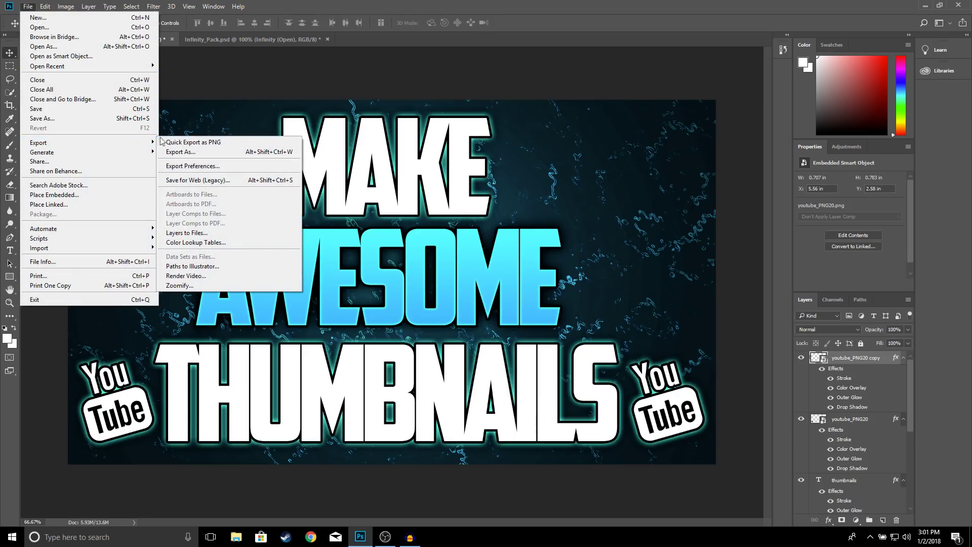
{"action": "left_click", "coordinate": [192, 151]}
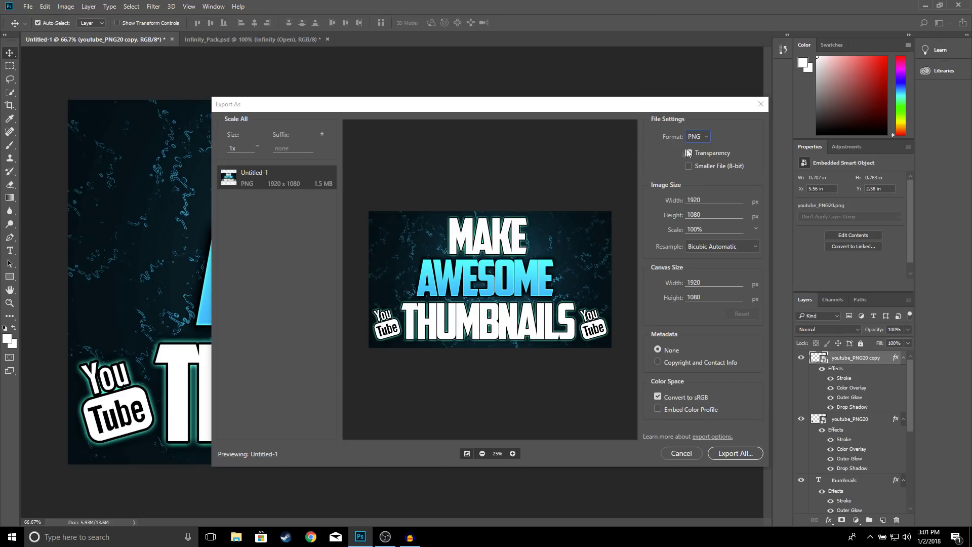
{"action": "left_click", "coordinate": [704, 141]}
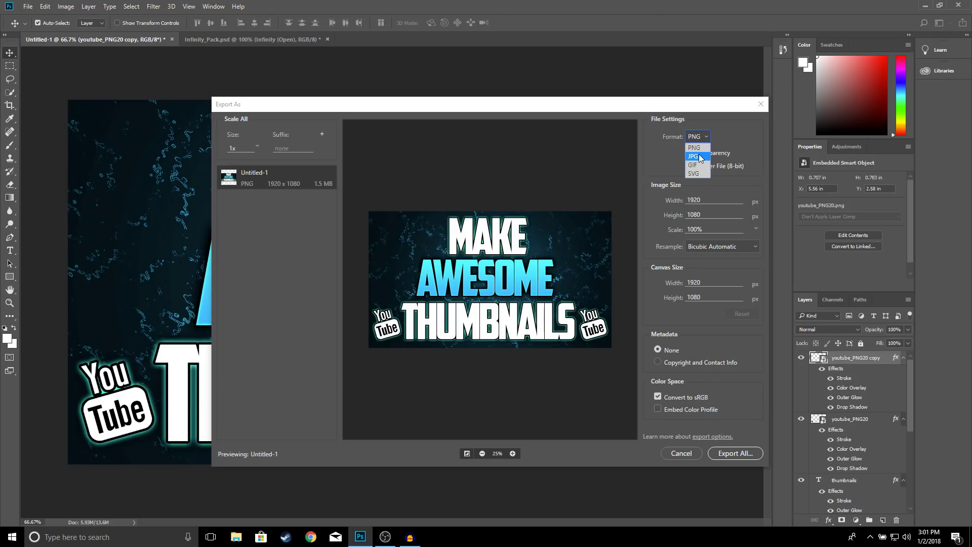
{"action": "left_click", "coordinate": [693, 156]}
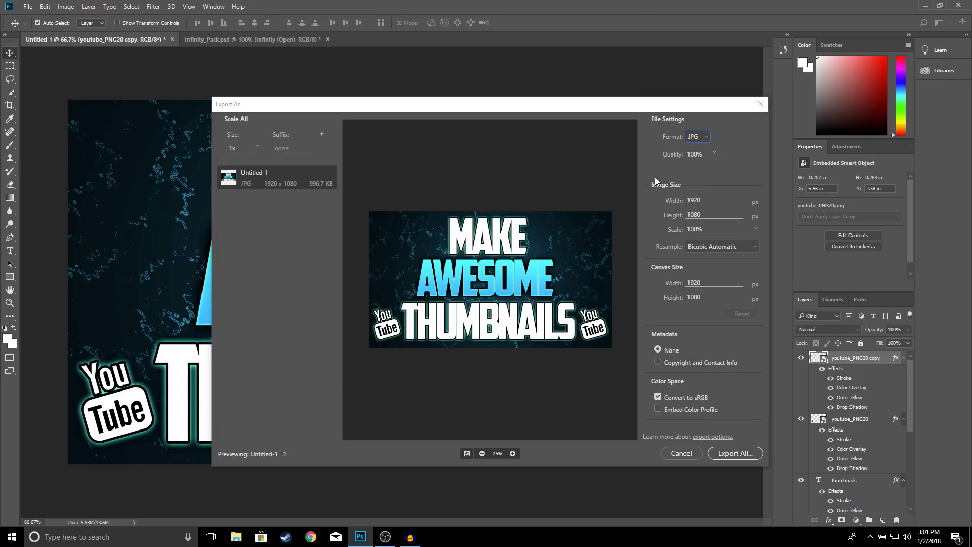
{"action": "left_click", "coordinate": [735, 453]}
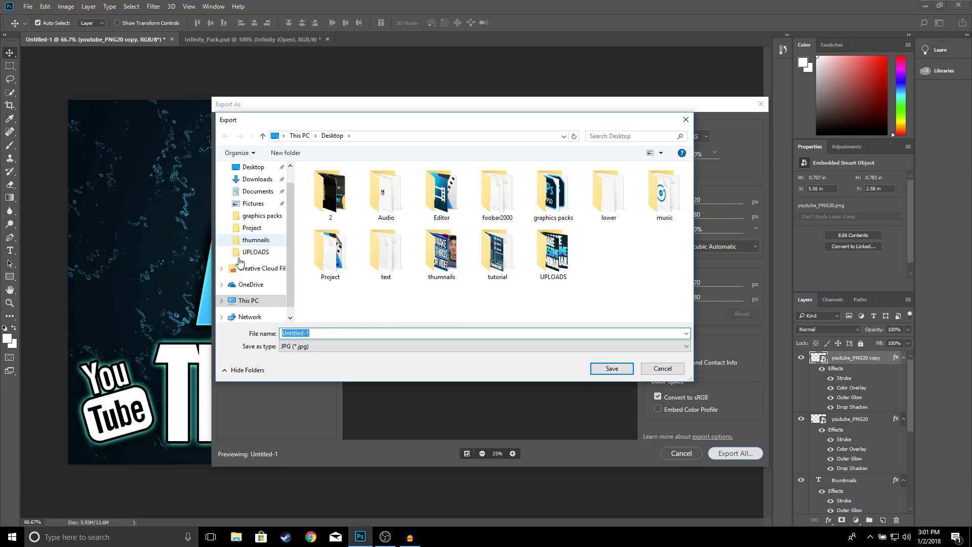
{"action": "left_click", "coordinate": [257, 189]}
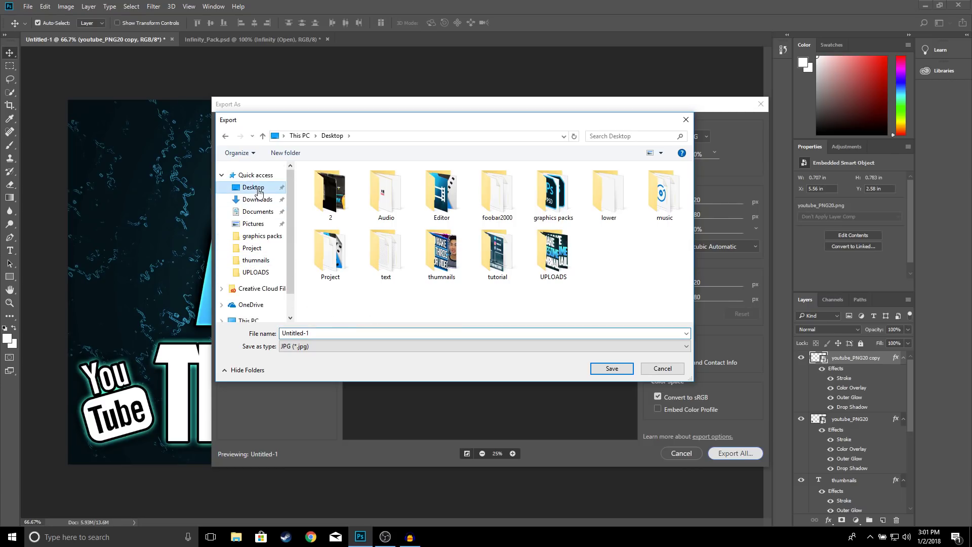